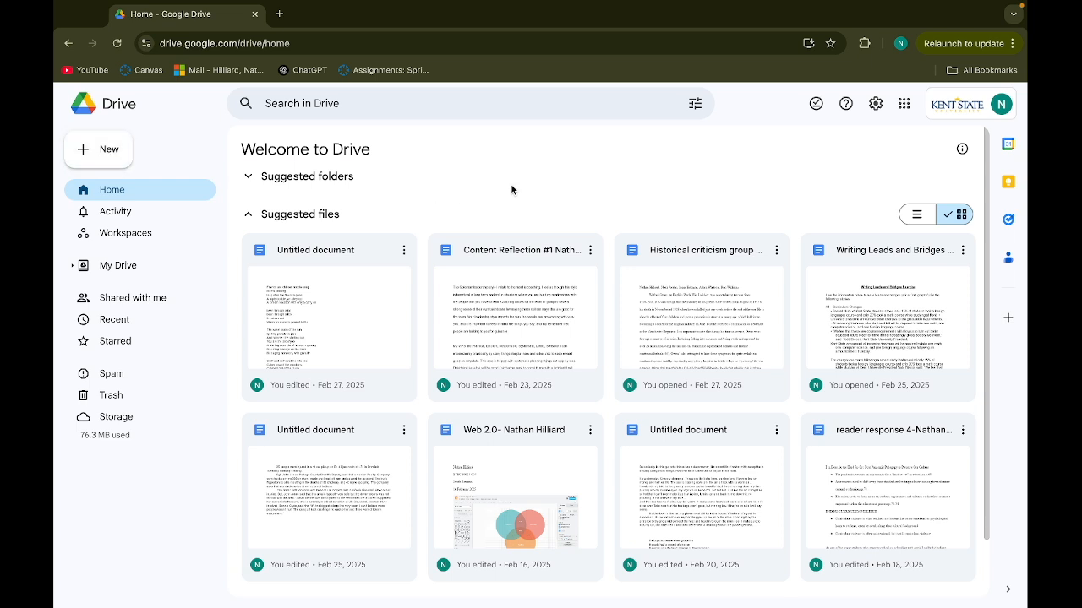
Create a new blank Google Docs document from Google Drive's New menu
click(99, 152)
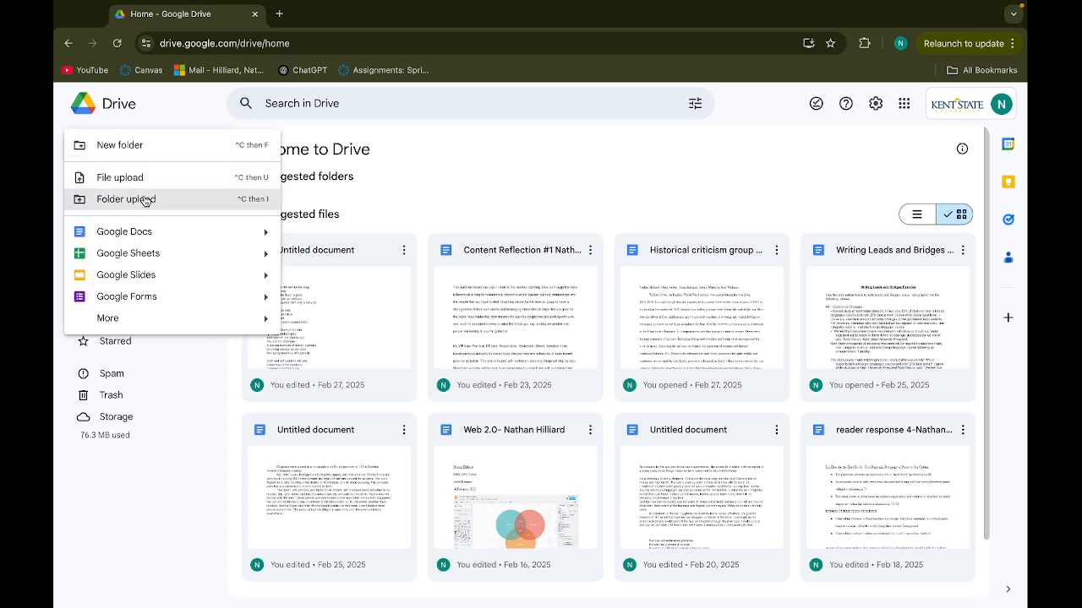
click(161, 233)
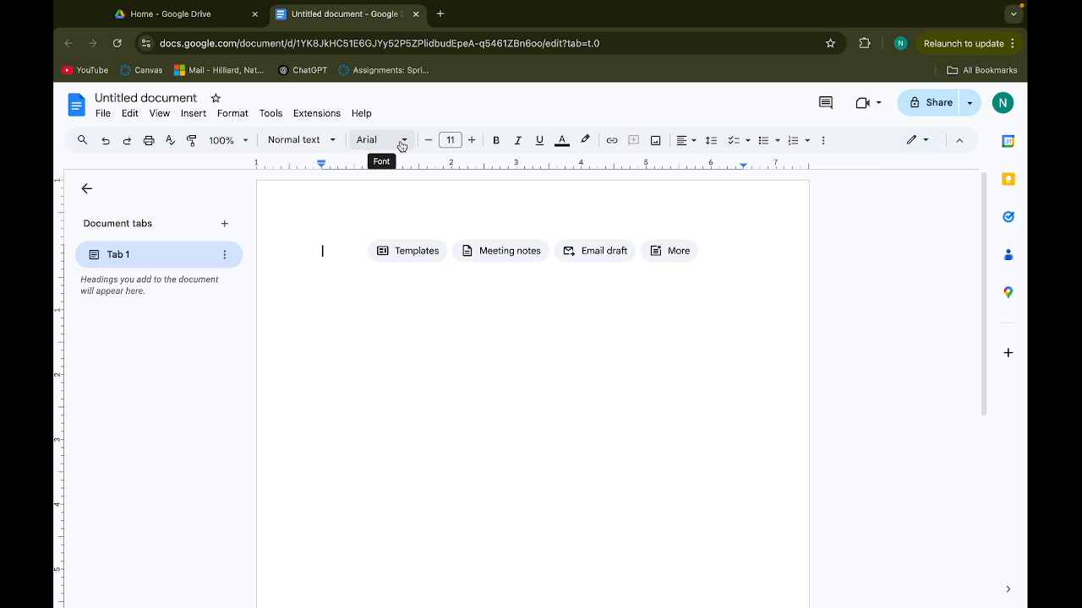
Set the text to Times New Roman, size 12, with double line spacing
click(401, 144)
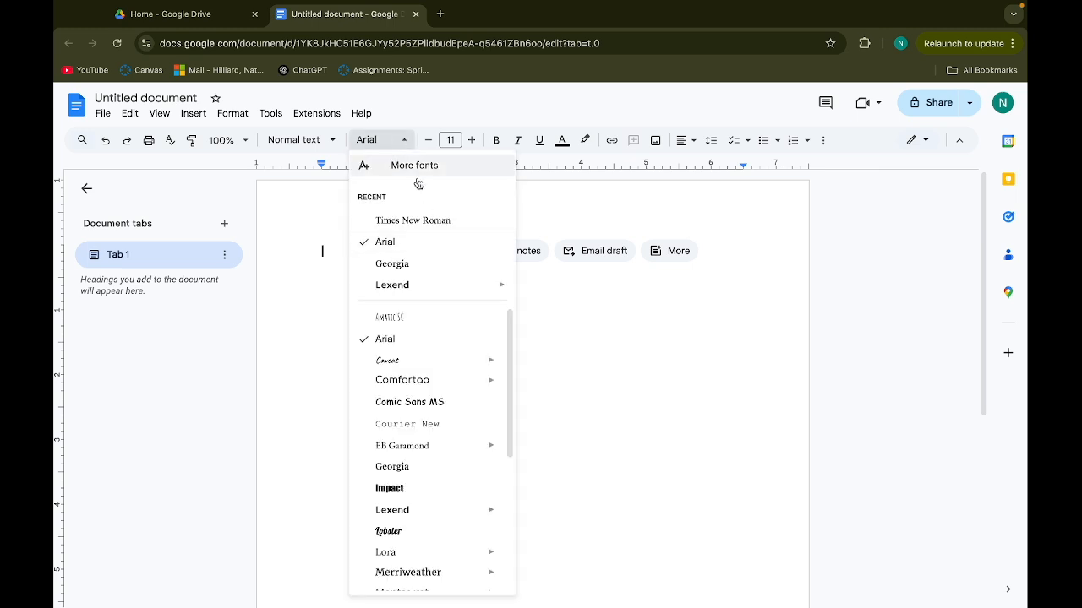
click(431, 220)
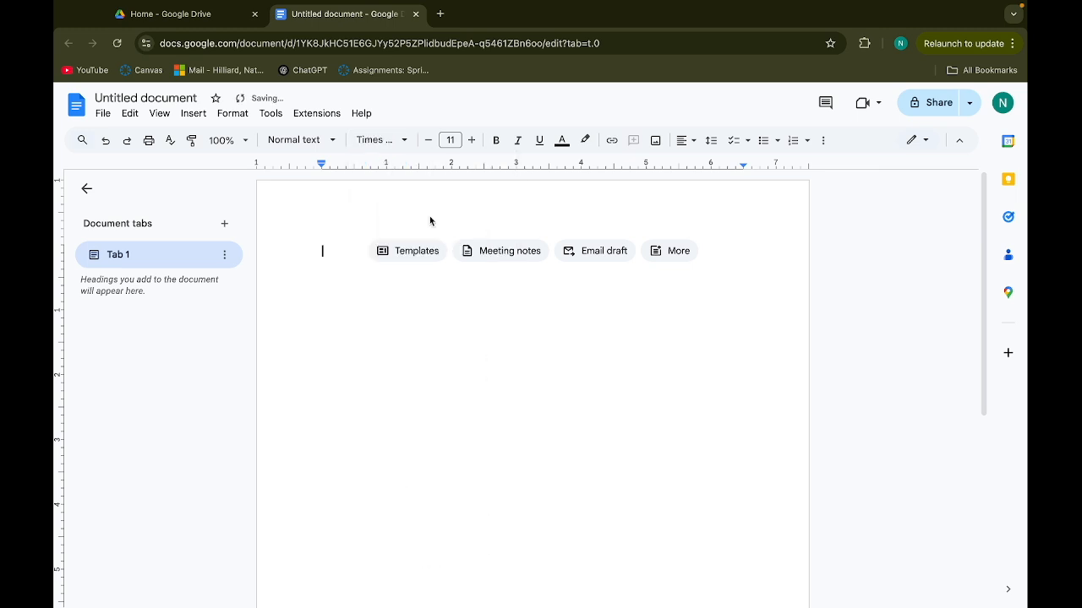
click(474, 140)
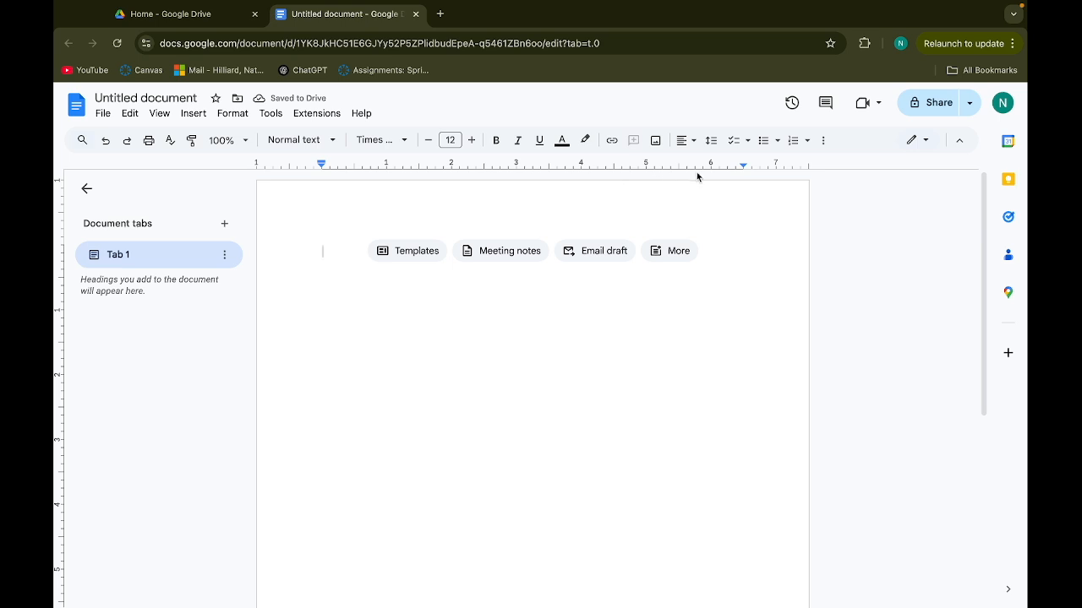
click(711, 141)
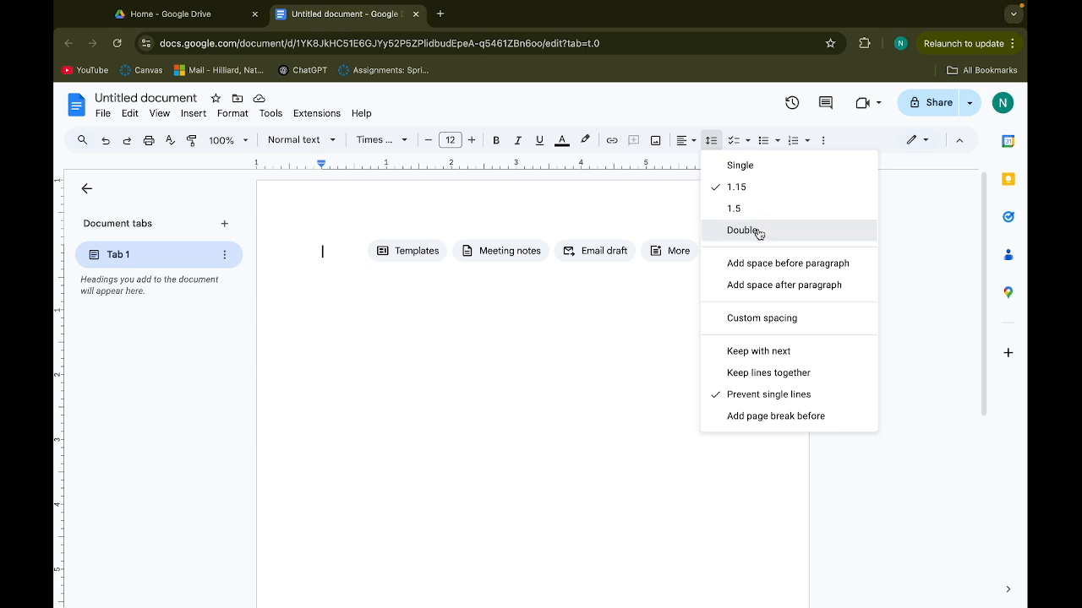
click(744, 231)
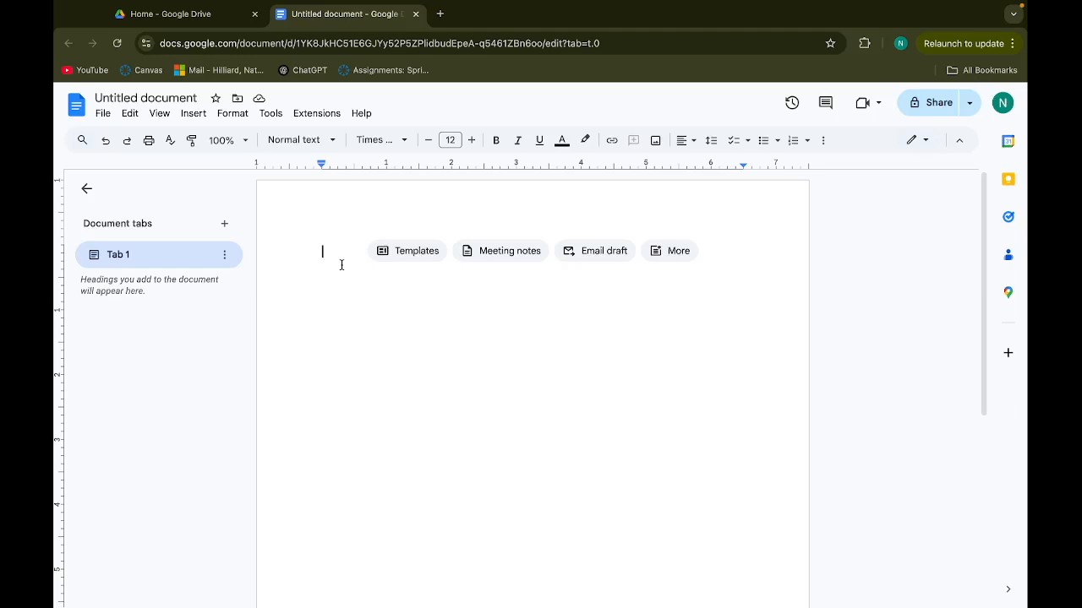
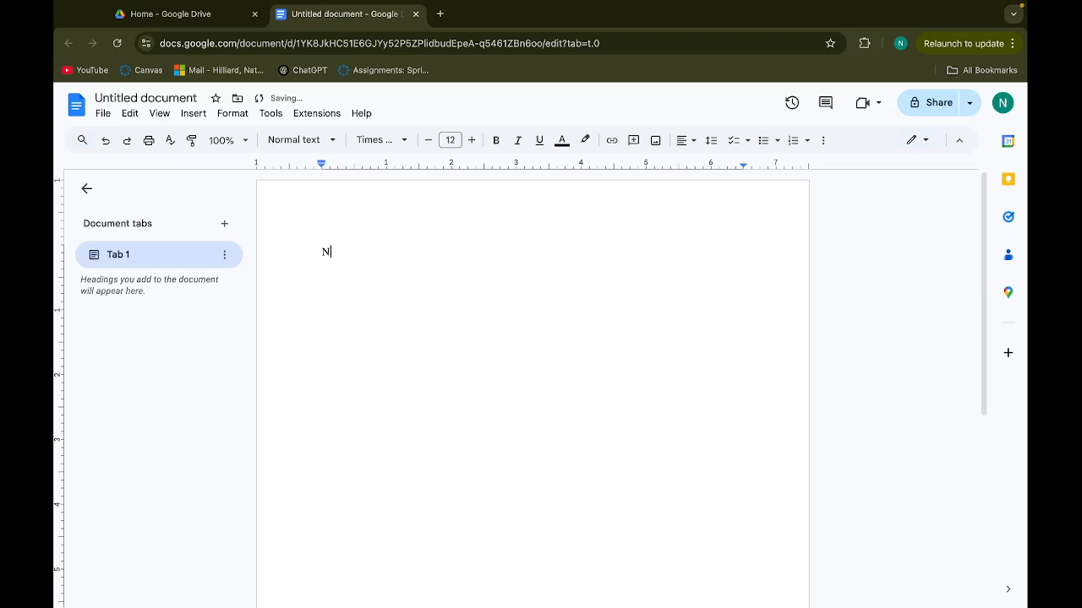
Type the heading lines: student's name, Instructor name, Educational Technology, 2 March 2025
key(Return)
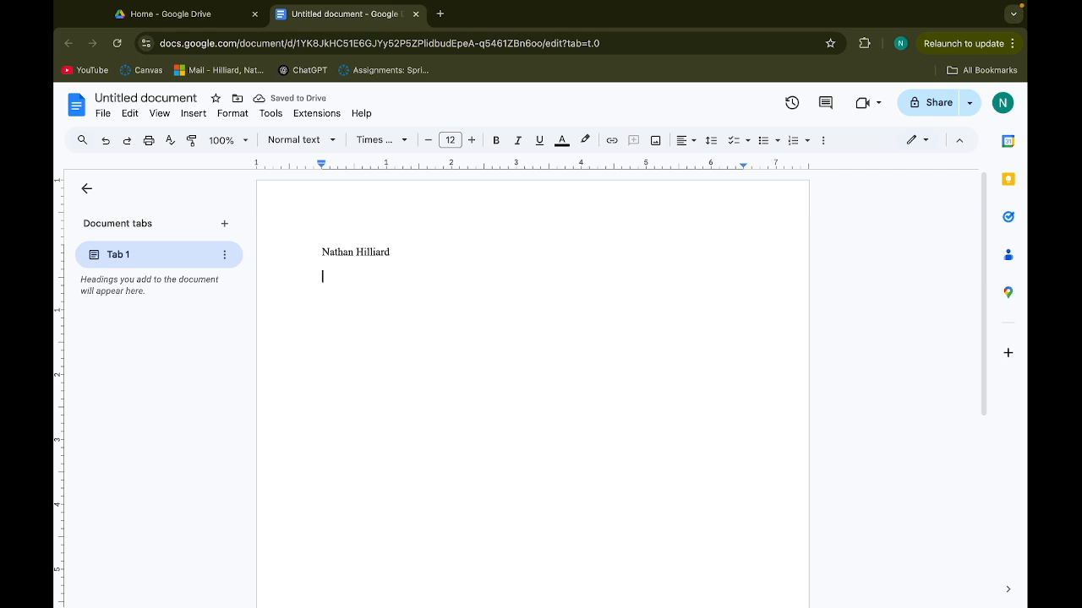
text(Instructor )
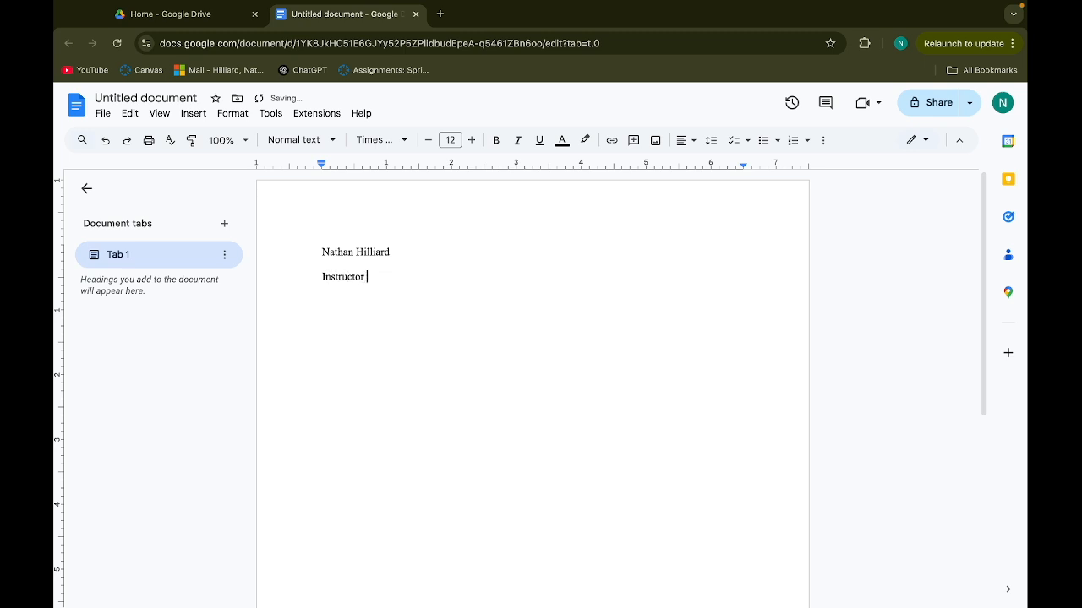
text(name)
key(Return)
text(Educational Tr)
key(BackSpace)
text(echnology)
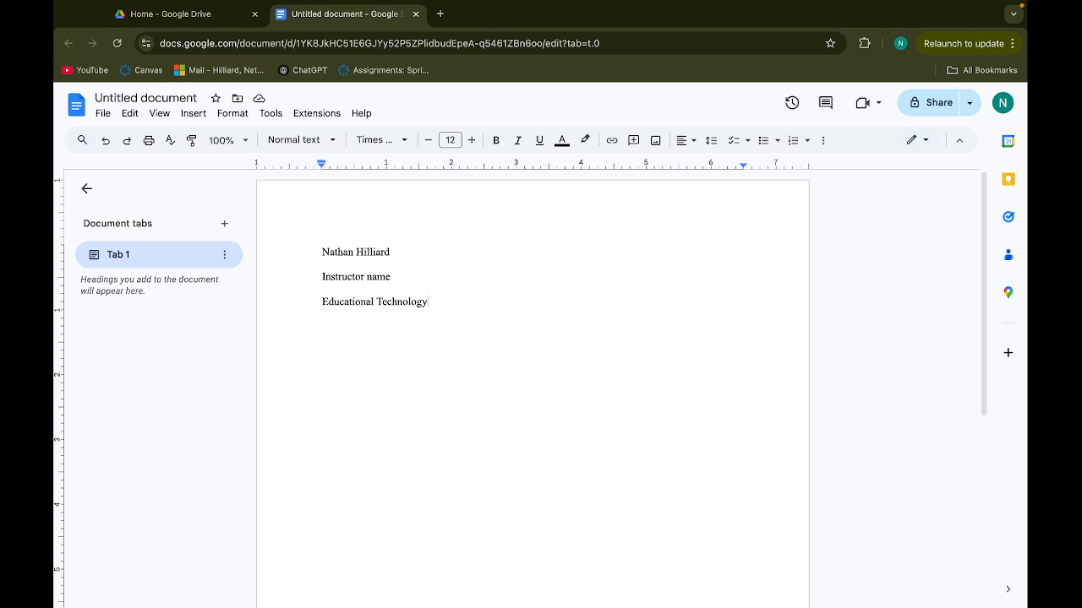
key(Return)
text(2 March 2025)
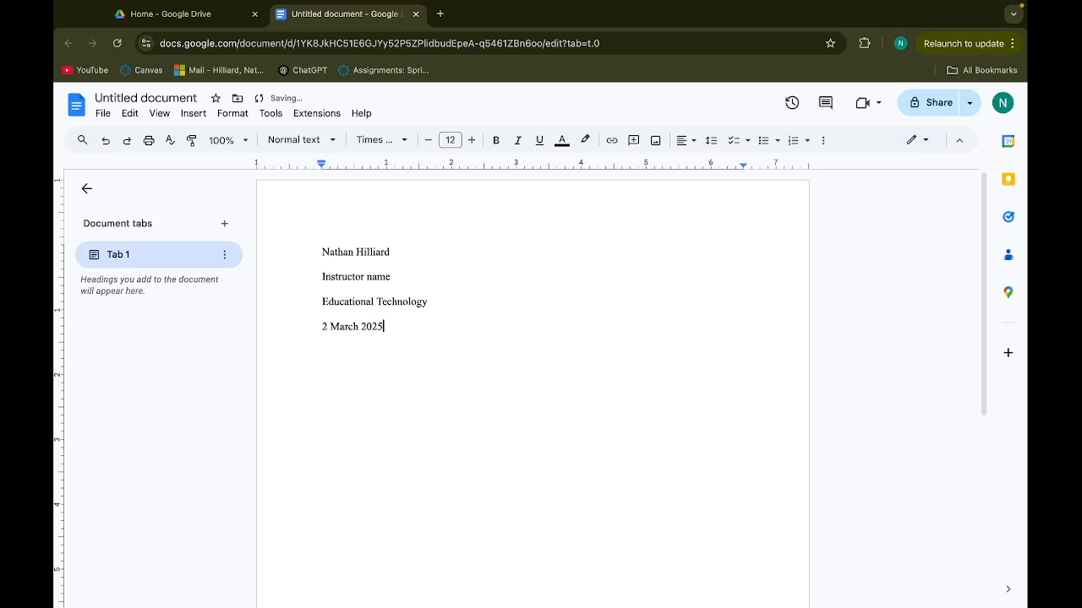
key(Return)
click(686, 148)
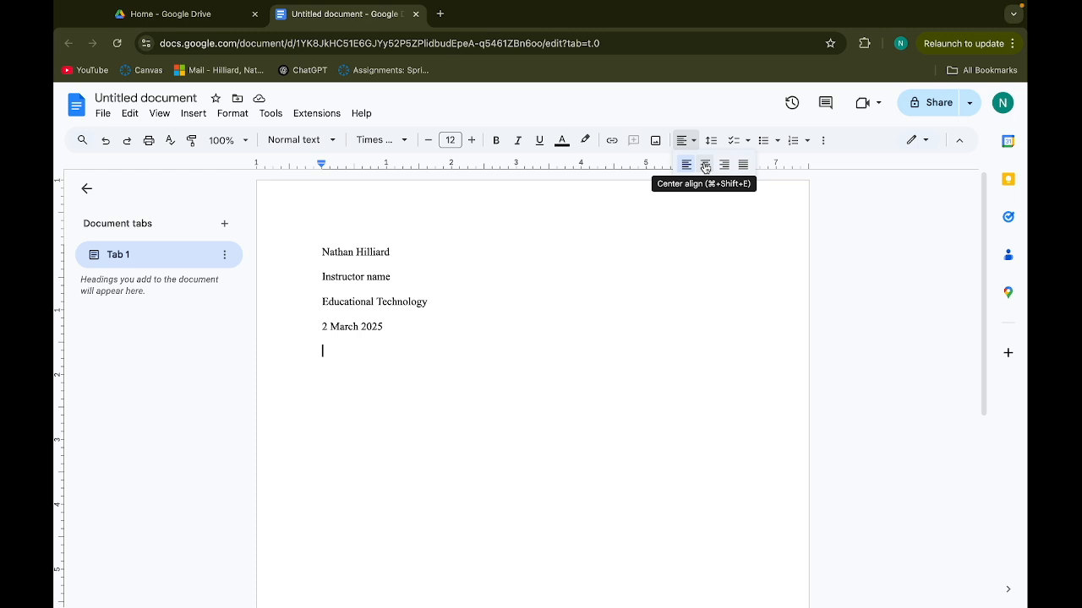
Add a centred 'Placeholder title' line below the date, accepting the spelling correction
click(705, 167)
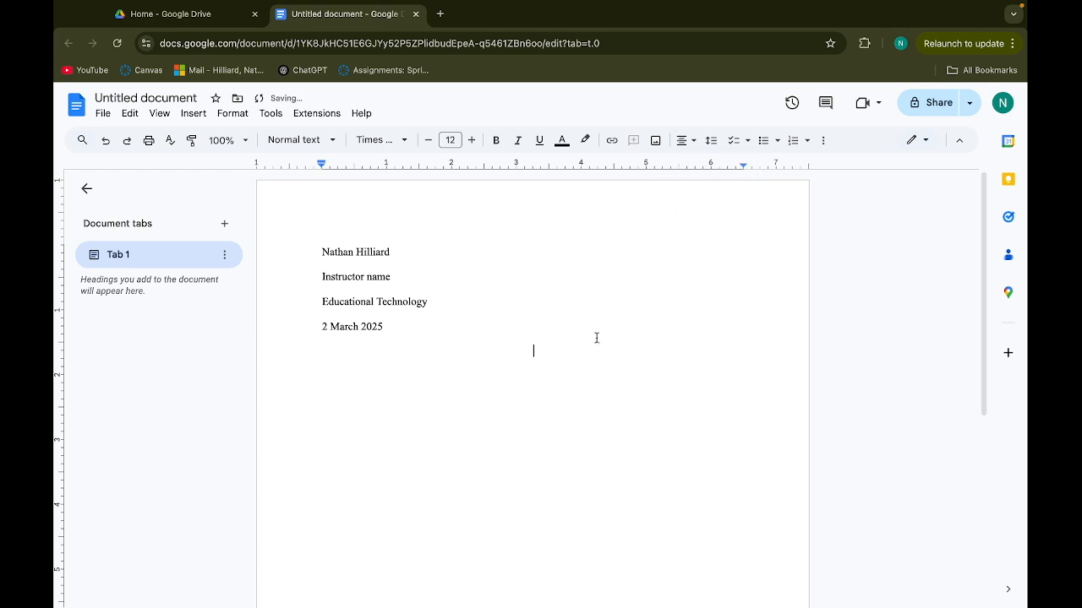
text(Placeho)
key(BackSpace)
key(BackSpace)
text(holder title)
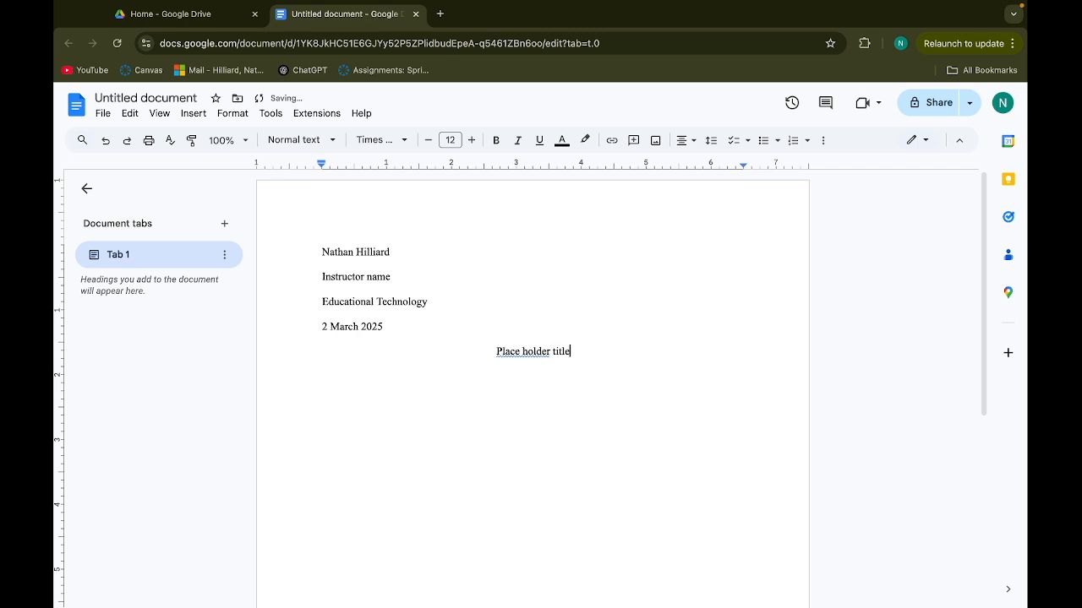
click(521, 351)
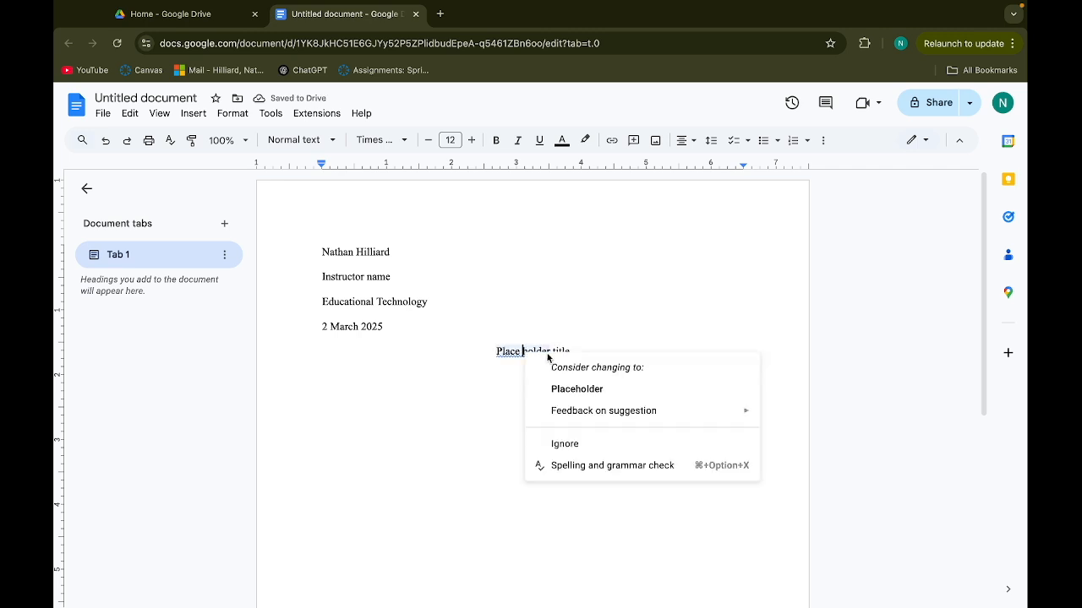
click(572, 382)
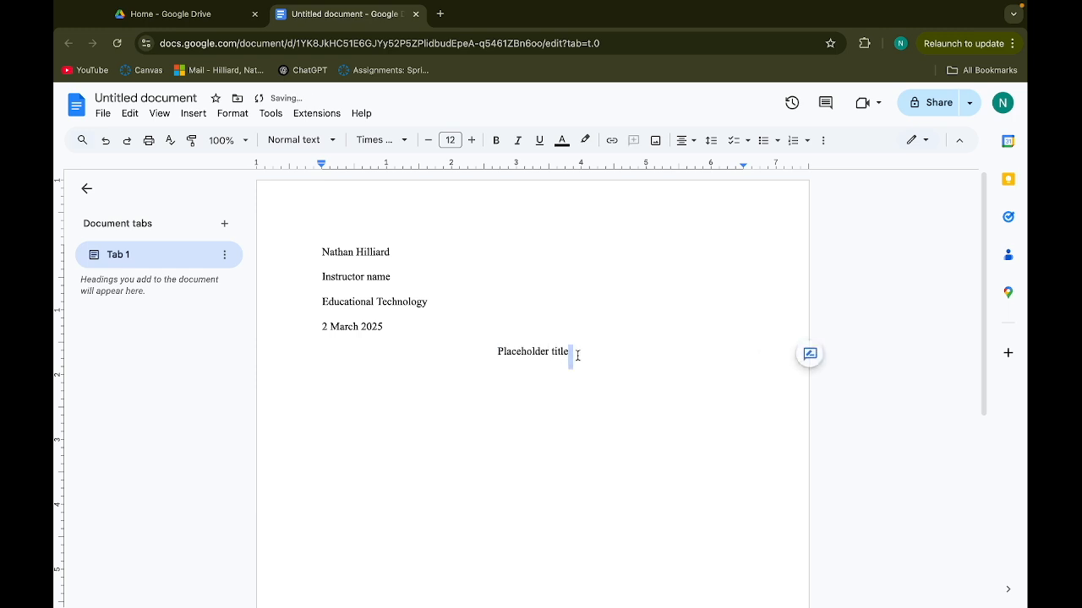
key(Up)
key(Up)
key(Up)
key(Up)
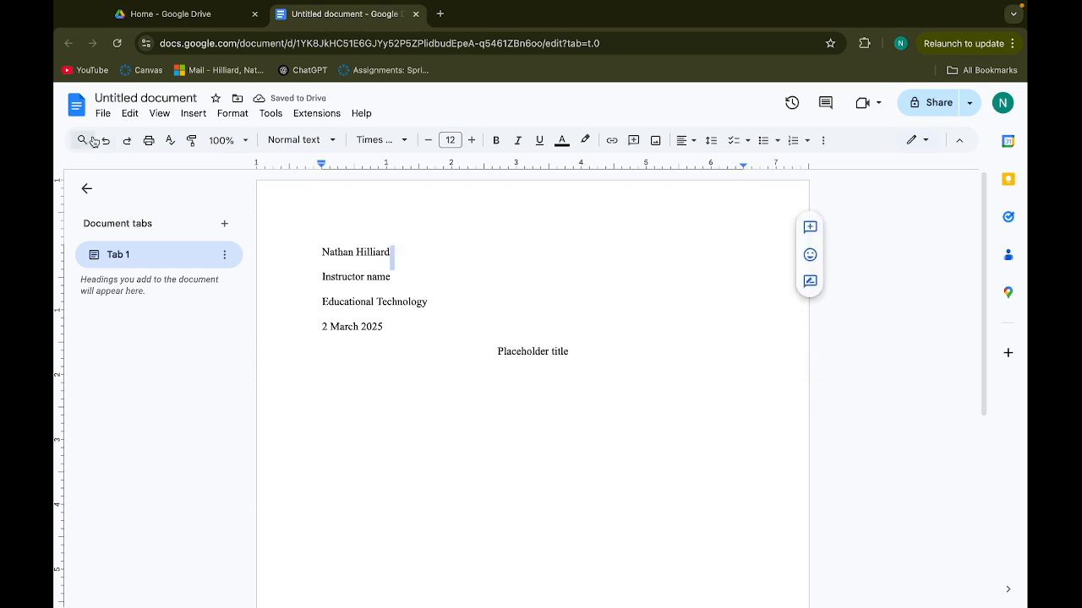
Insert top-right page numbers formatted in Times New Roman 12
click(196, 115)
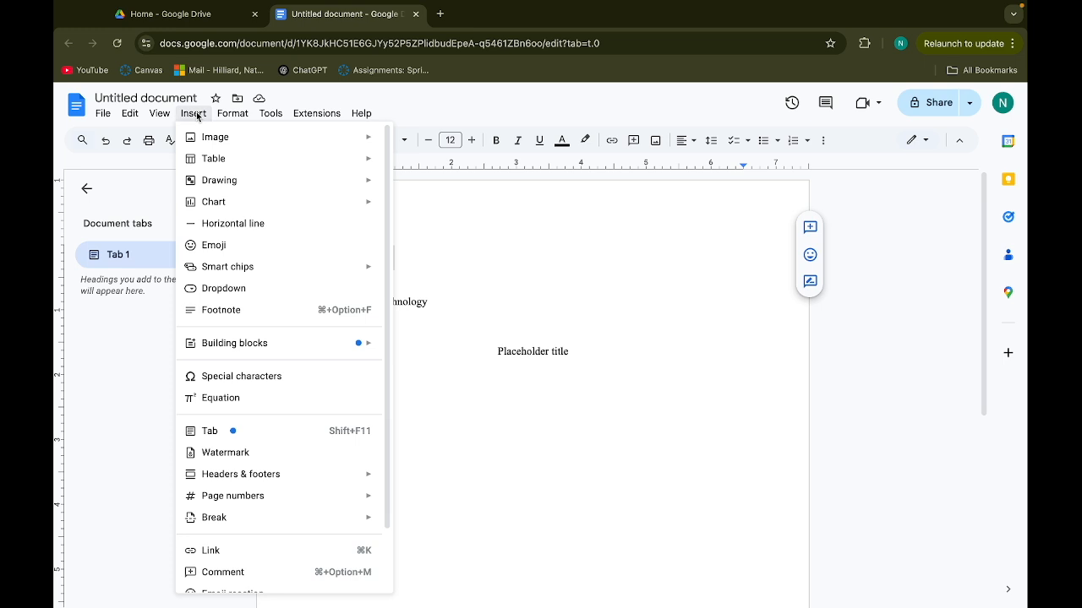
mouse_move(252, 497)
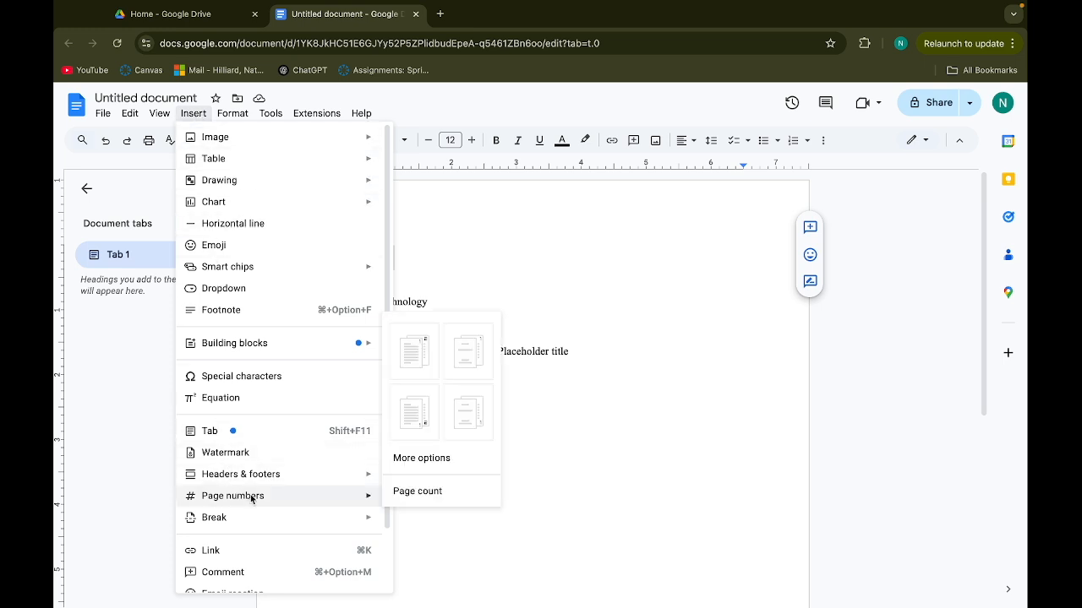
click(423, 344)
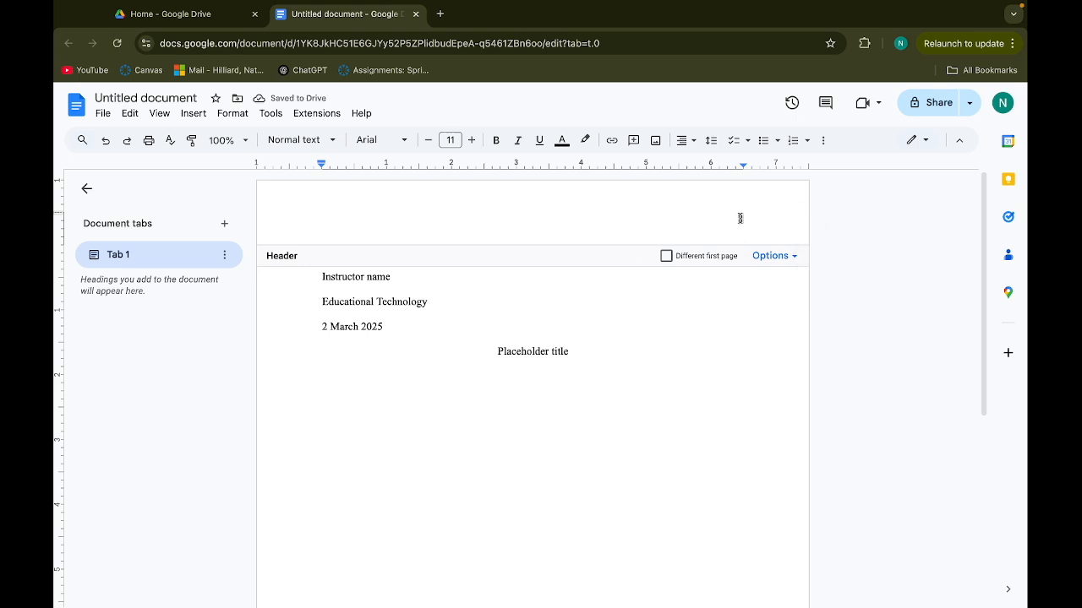
click(401, 141)
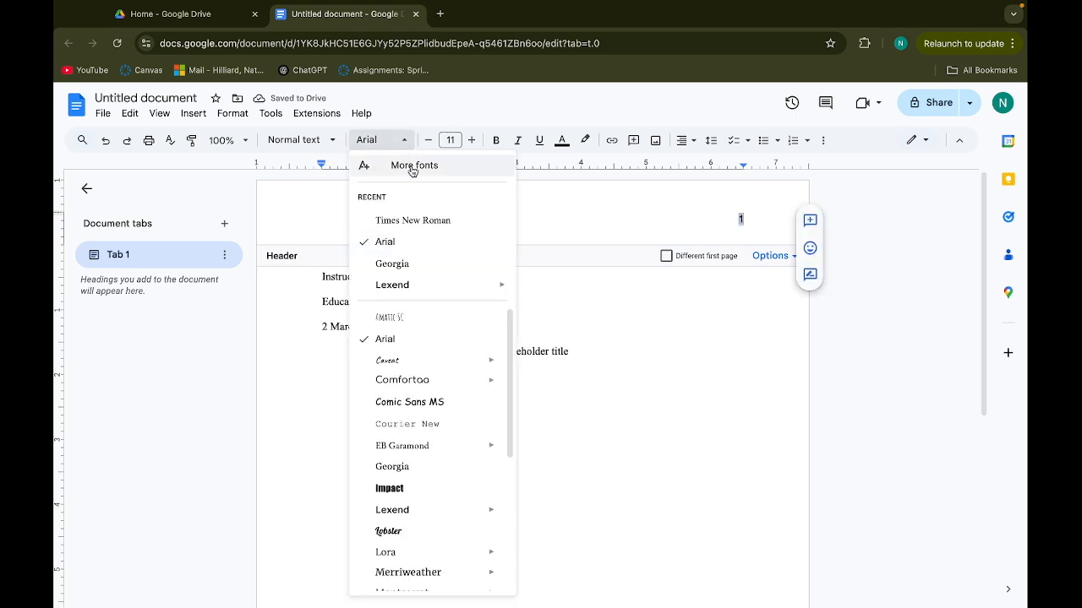
click(427, 220)
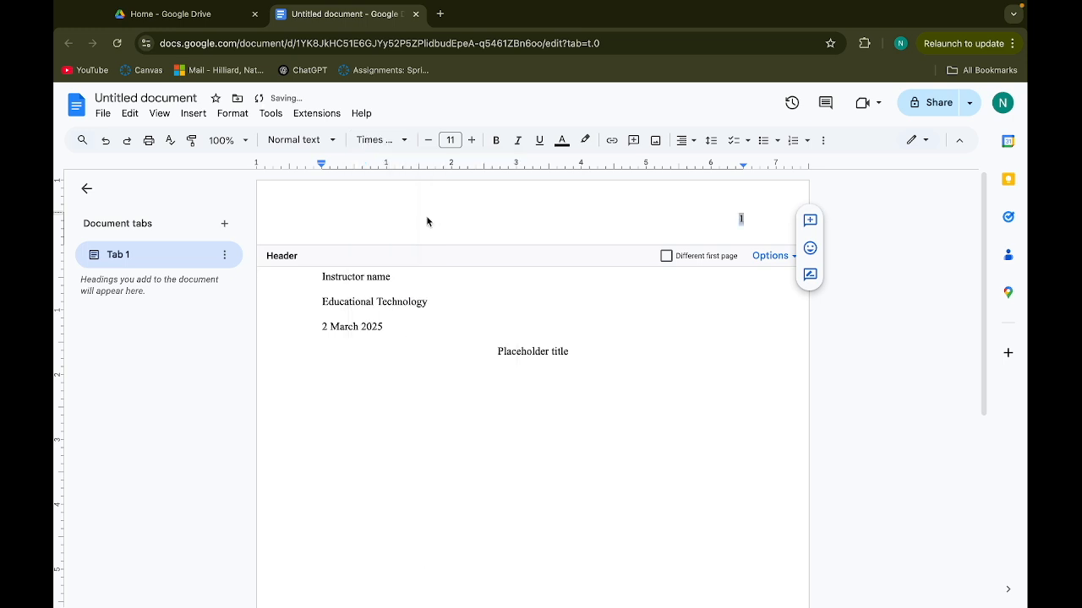
click(471, 141)
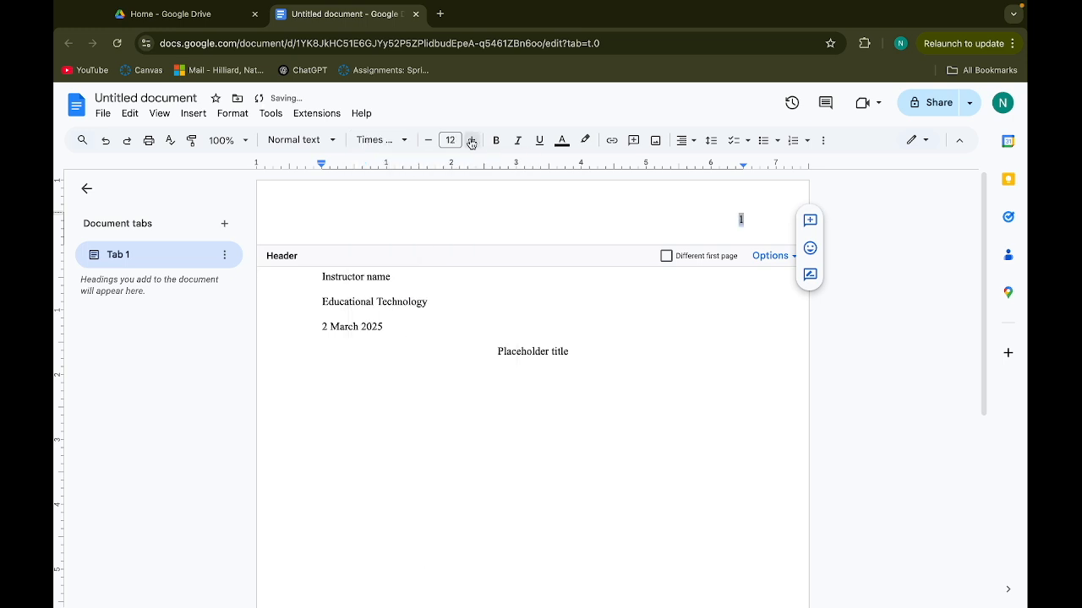
Type the student's surname before the page number in the header
click(723, 219)
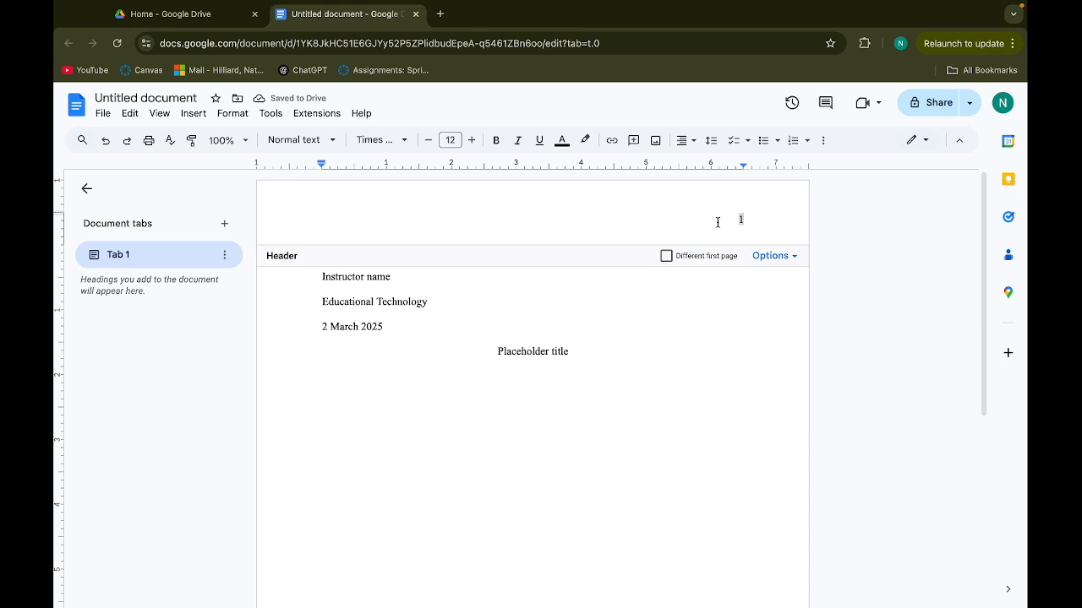
text(Hilliard)
click(870, 327)
Add blank lines after 'Placeholder title' until page 2 appears with the surname and page 2 header
click(753, 411)
scroll(682, 456, down, 4)
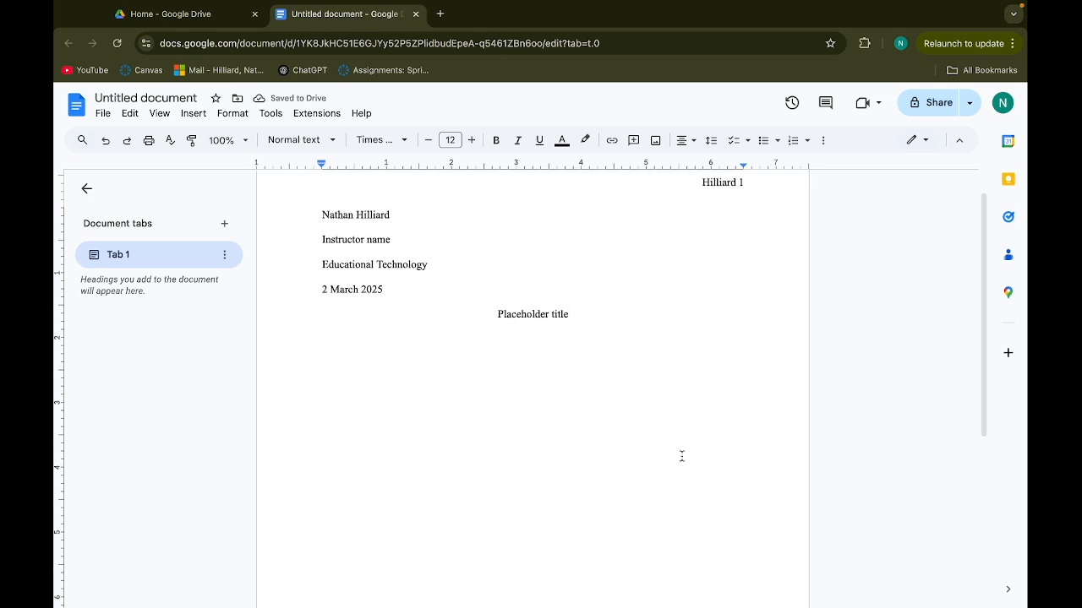
double_click(625, 482)
scroll(626, 481, down, 4)
click(591, 487)
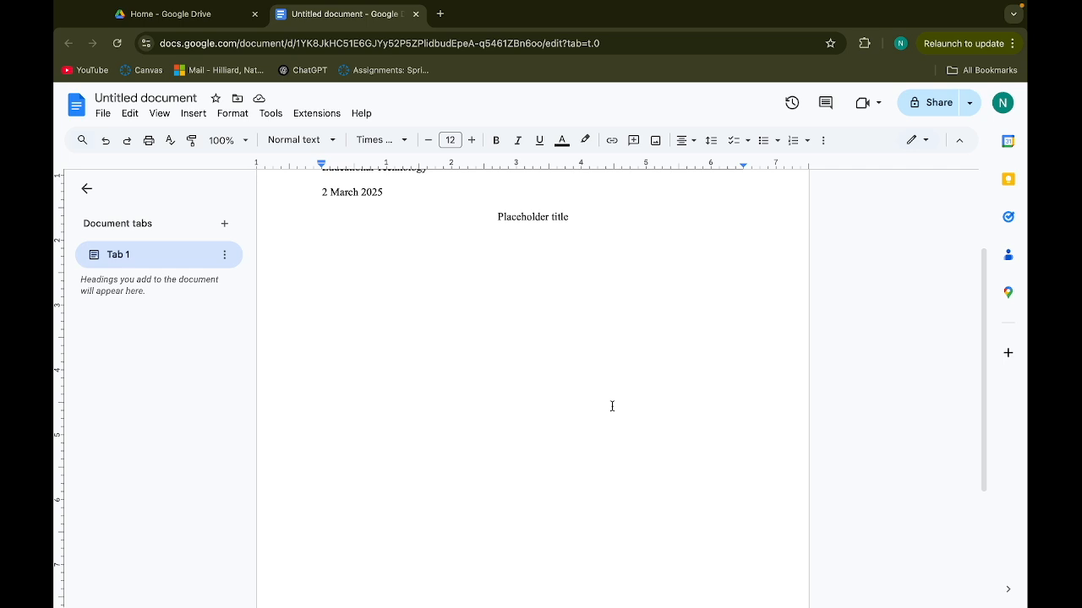
key(Return)
key(Return)
key(Return)
key(Return)
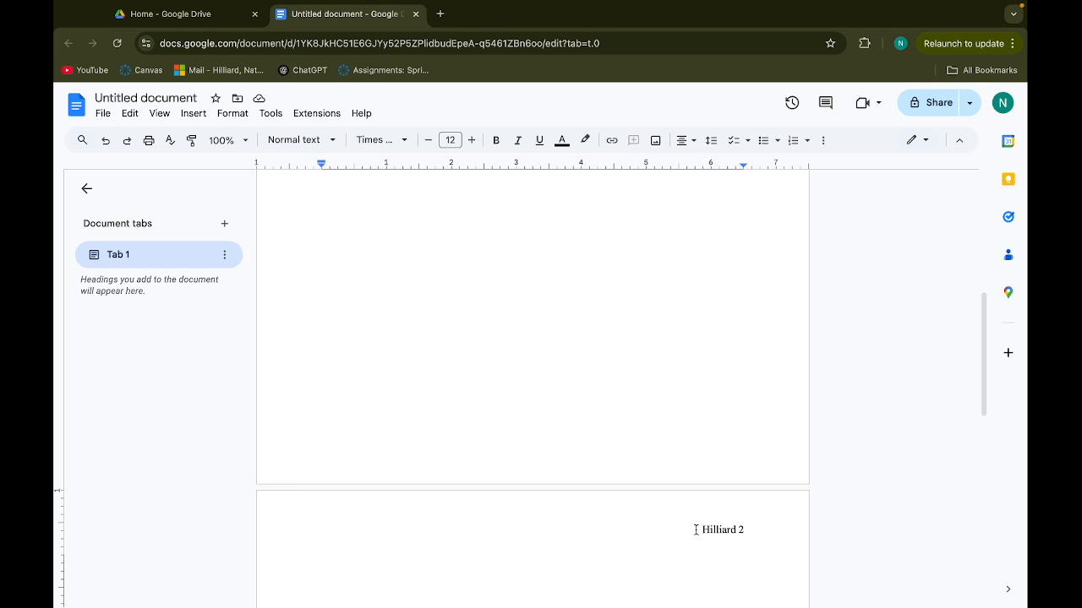
scroll(555, 374, down, 1)
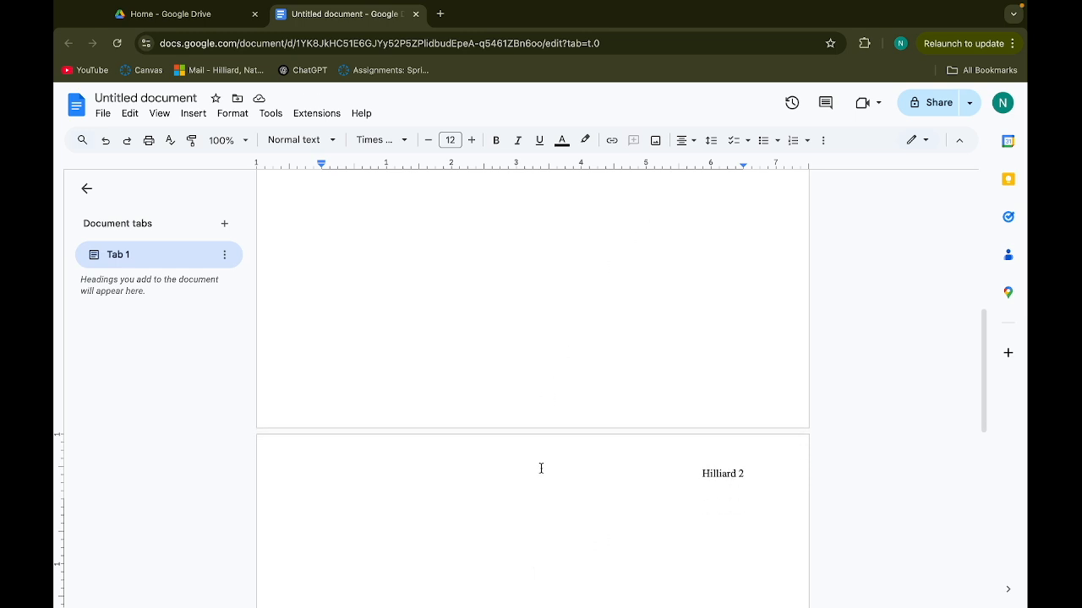
Type 'Works Cited' on page 2 and left-align the blank line under 'Placeholder title'
text(Works Cited)
click(828, 339)
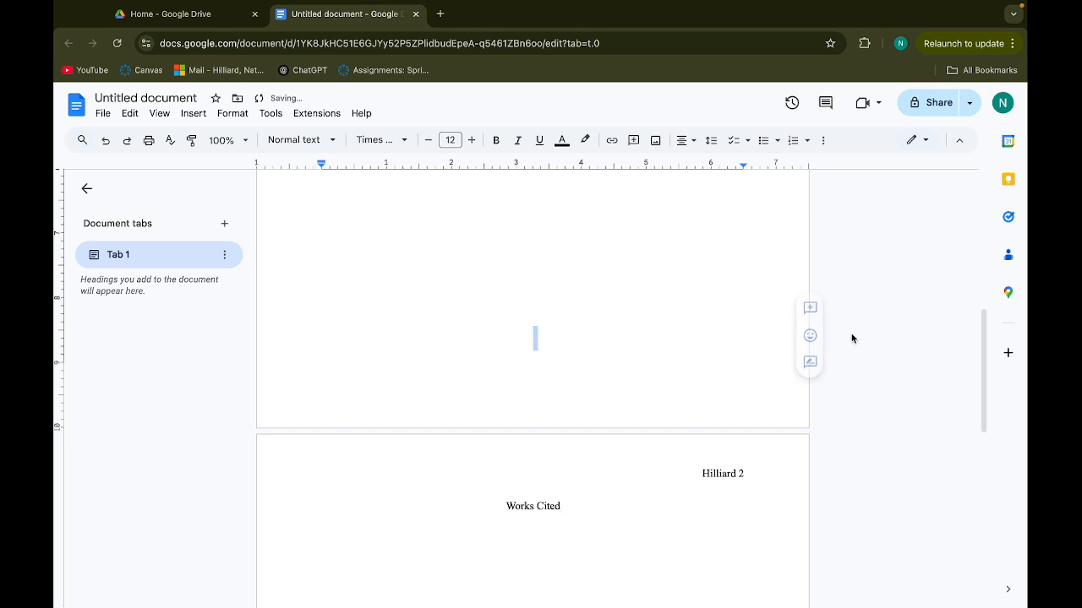
scroll(719, 355, up, 10)
click(510, 369)
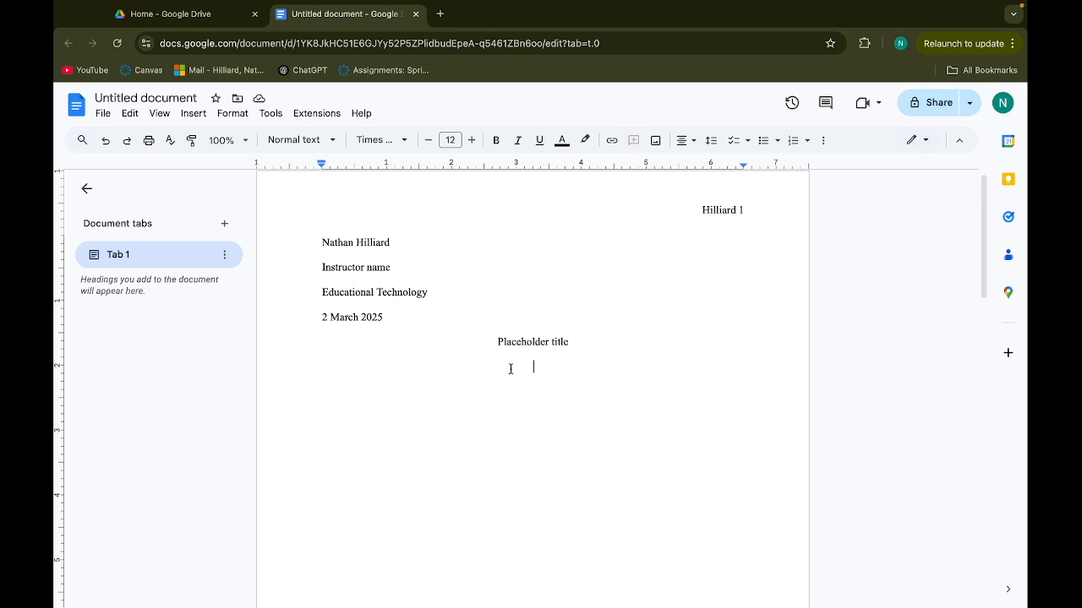
click(686, 140)
click(686, 166)
Rename the document to 'MLA Template'
click(175, 97)
text(MLA)
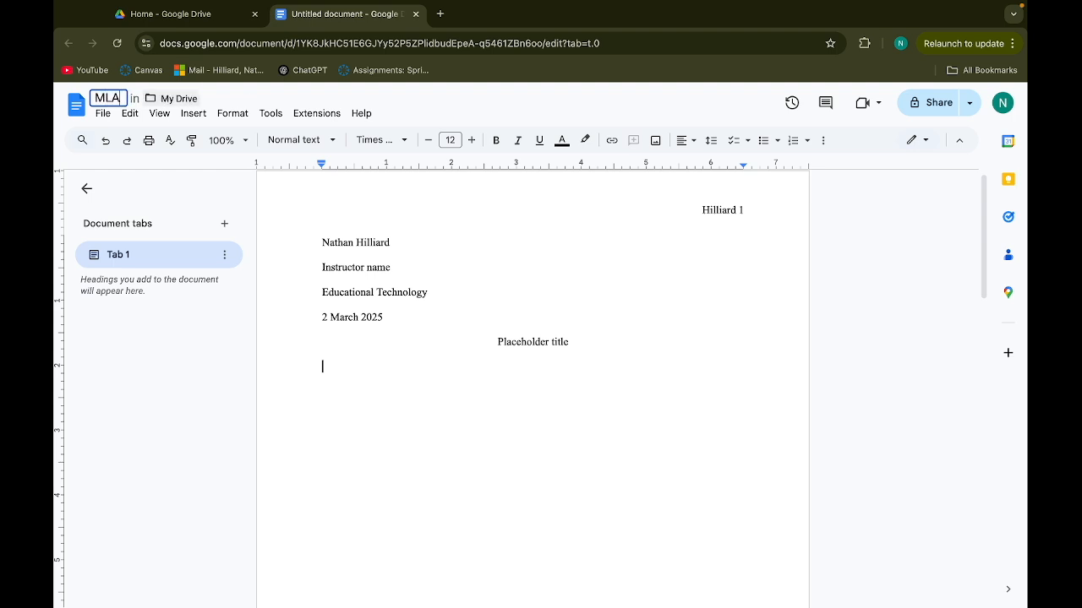
text( Template)
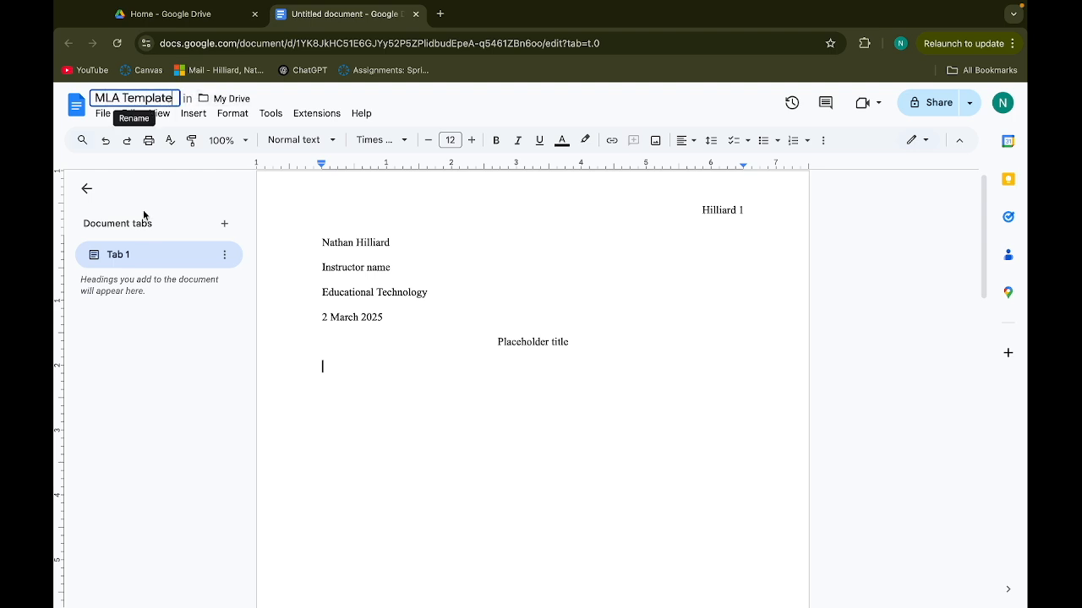
click(155, 379)
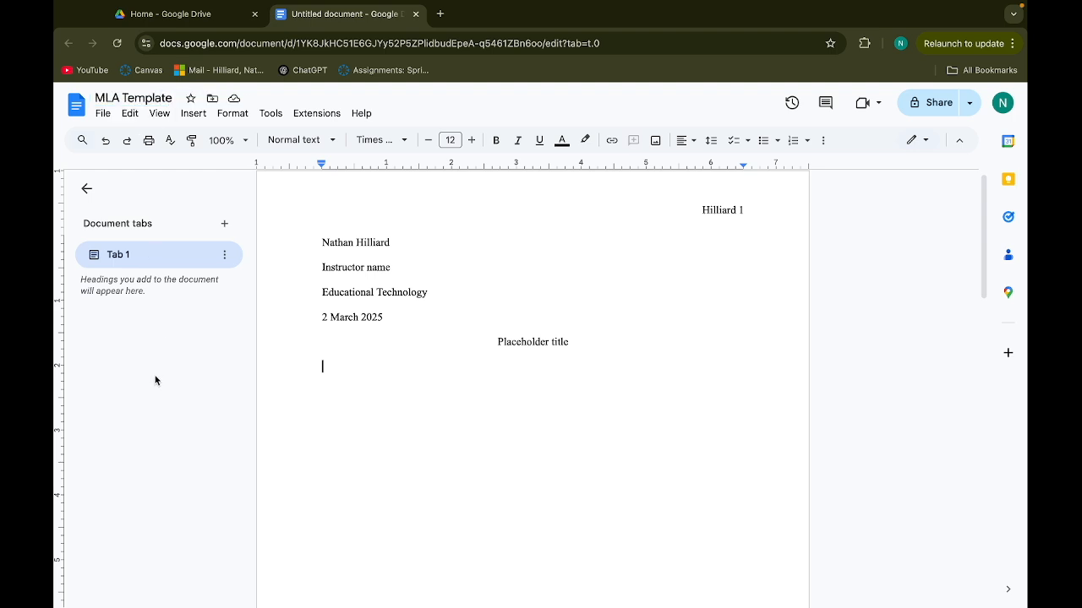
click(221, 18)
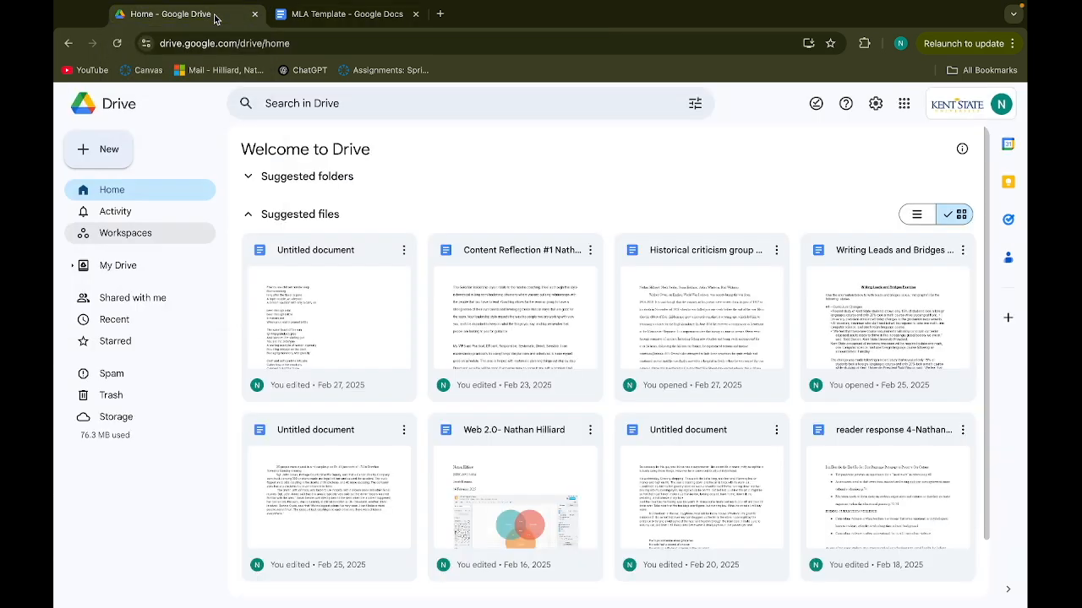
Open the Google Docs template gallery via New > Google Docs > From a template
click(105, 151)
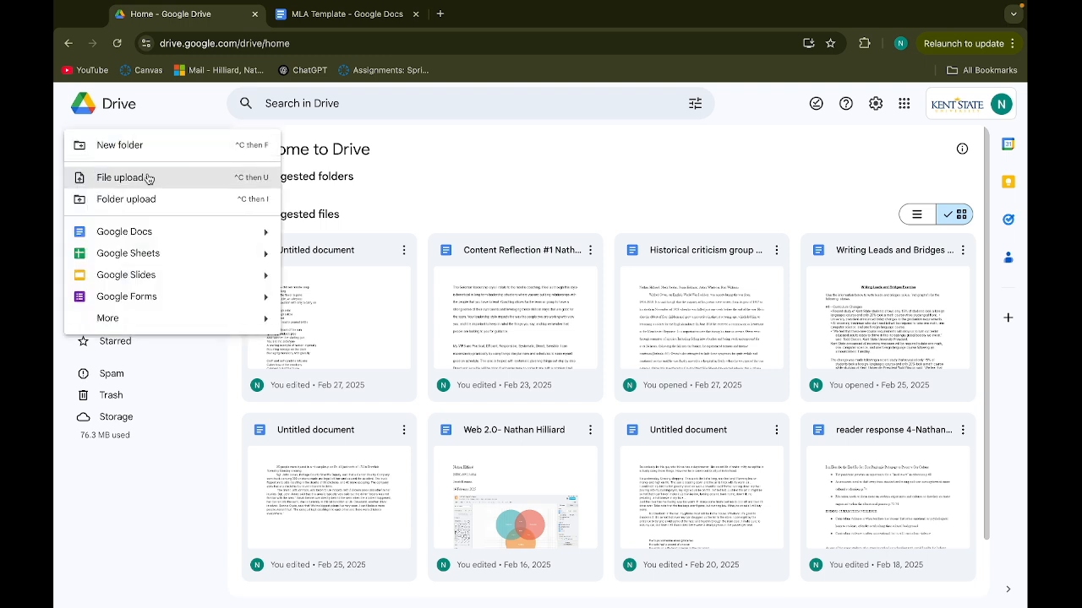
mouse_move(268, 234)
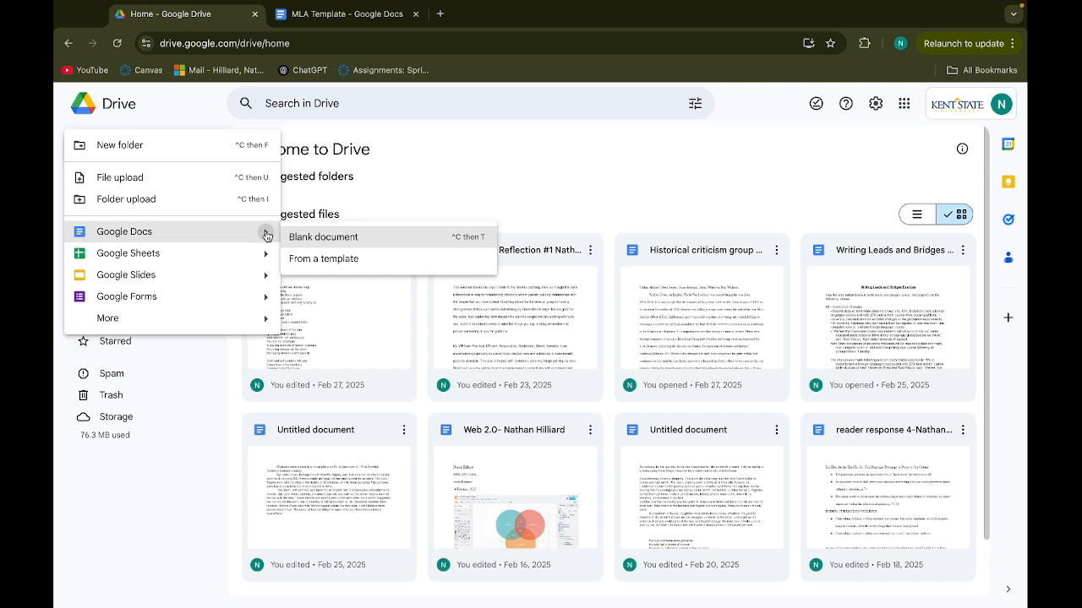
click(328, 260)
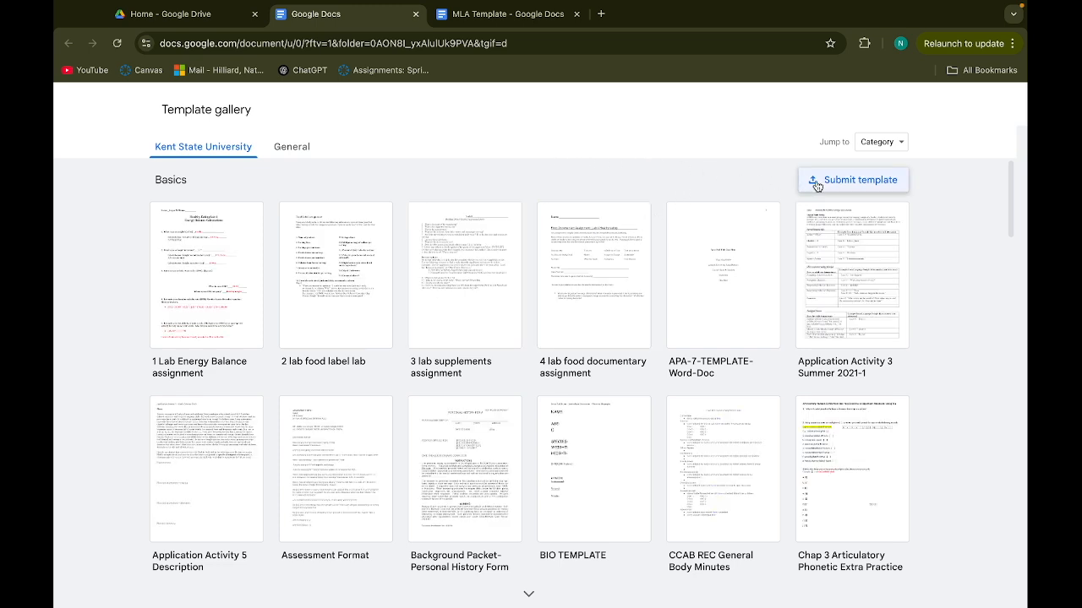
Start a template submission and attach the MLA Template document from Recent
click(853, 182)
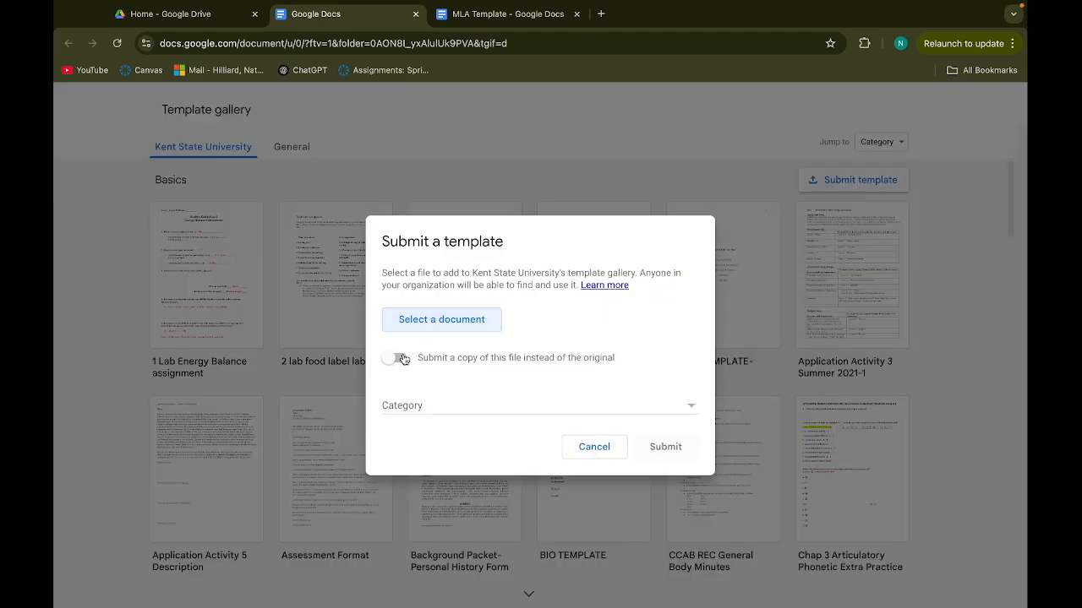
click(441, 325)
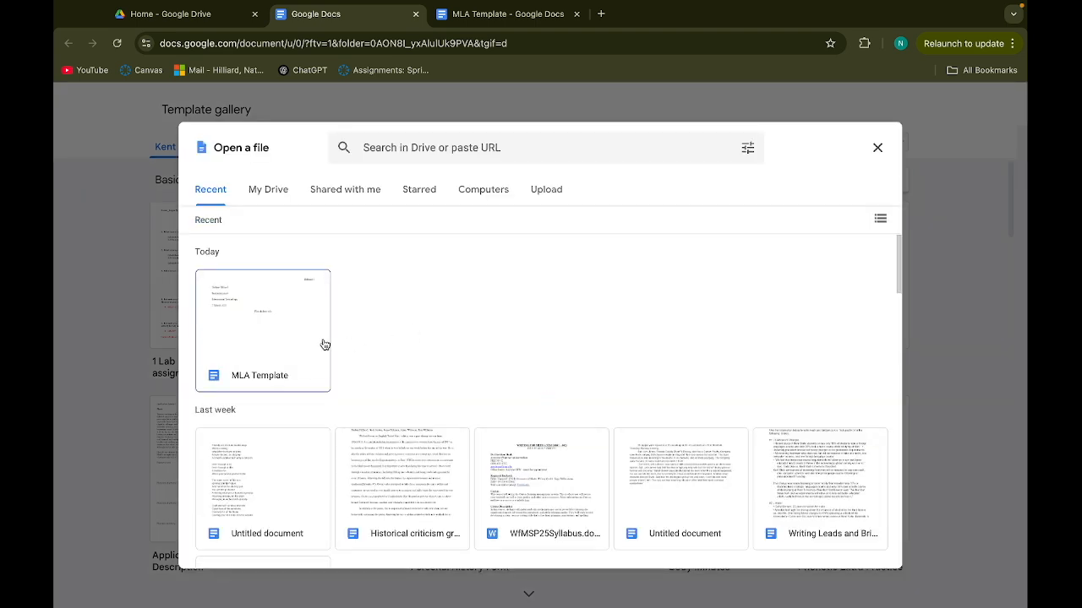
scroll(514, 381, down, 1)
scroll(514, 382, up, 1)
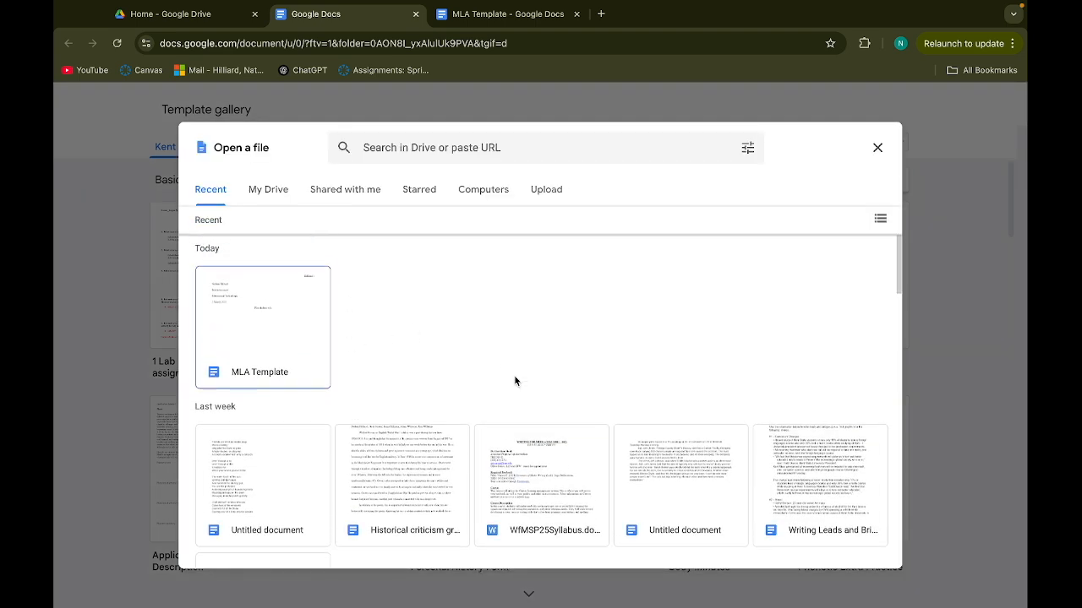
scroll(448, 369, down, 1)
scroll(448, 369, up, 1)
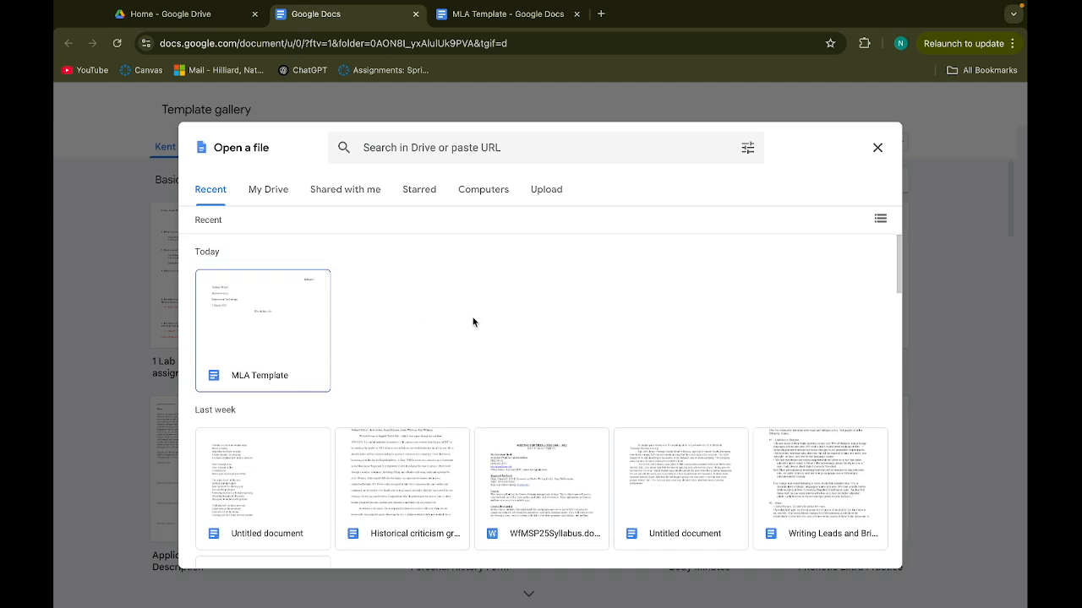
click(277, 341)
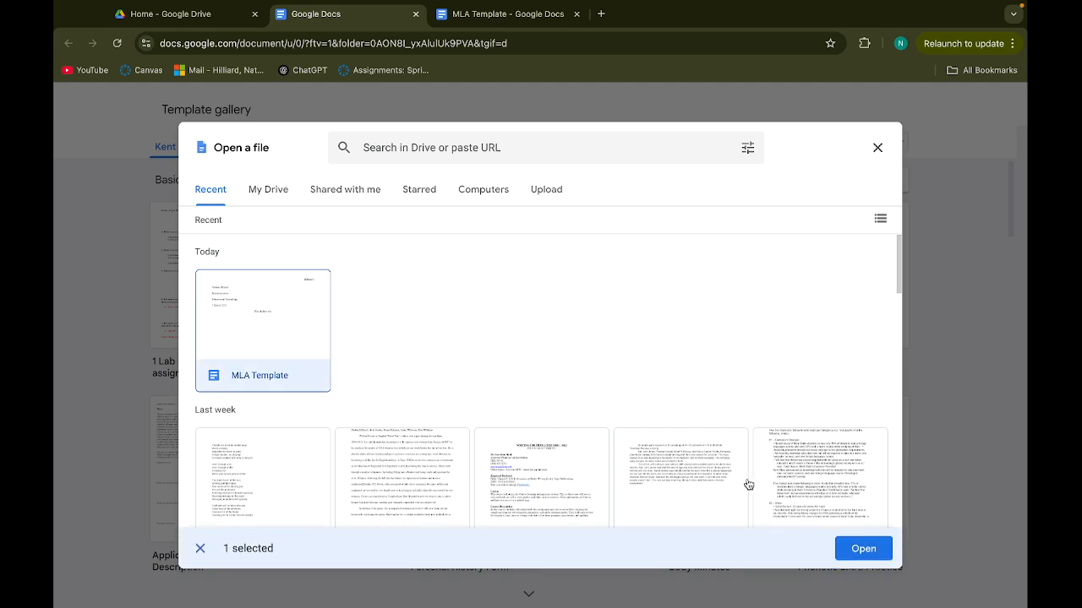
click(858, 549)
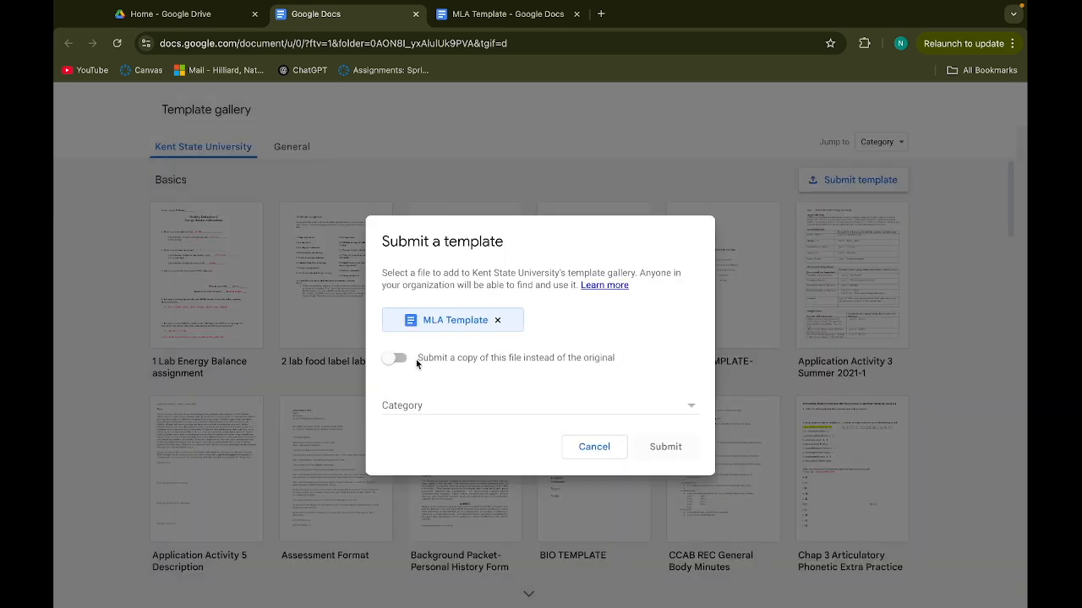
Choose Basics from the category list for the MLA Template submission
click(416, 406)
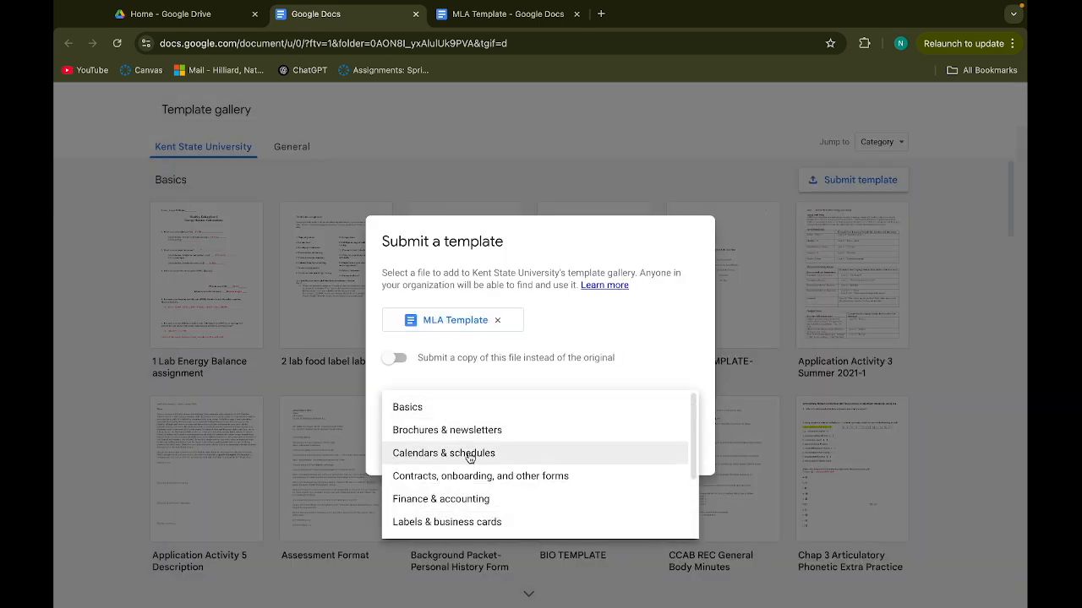
scroll(461, 461, down, 2)
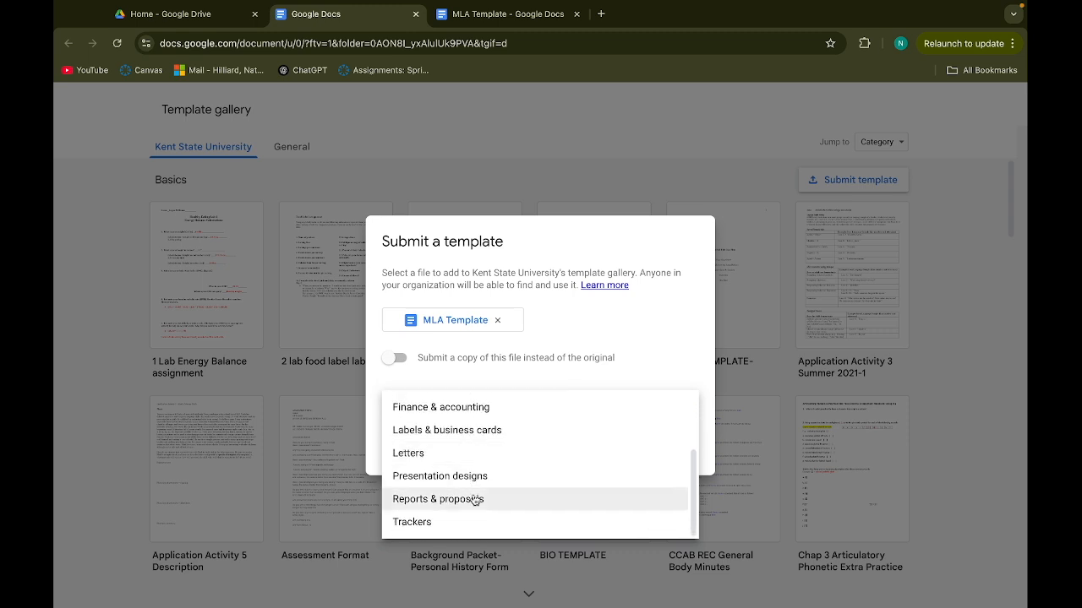
scroll(483, 478, up, 3)
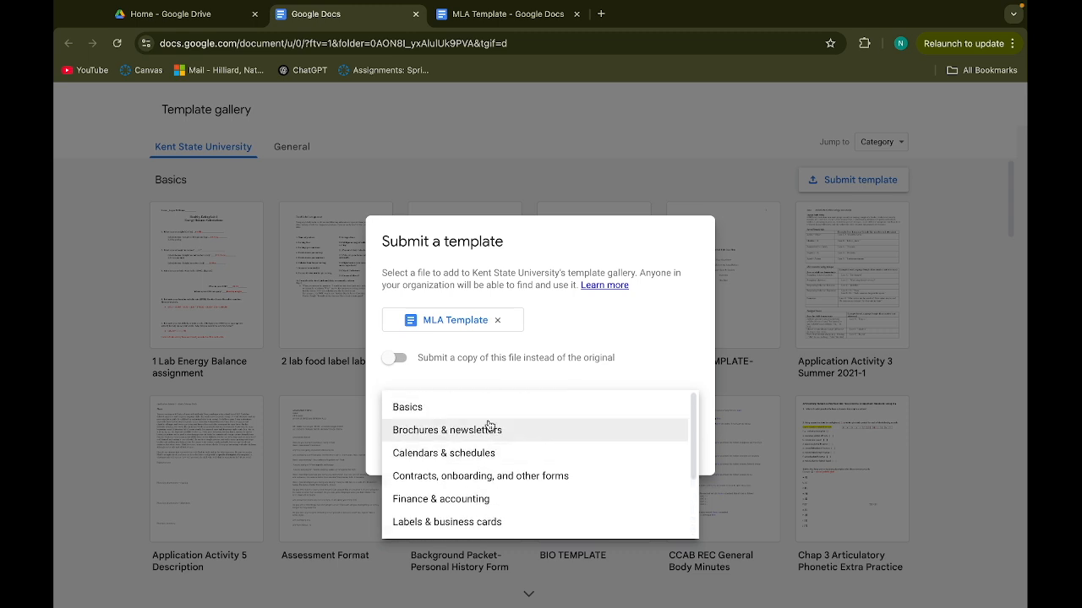
click(521, 414)
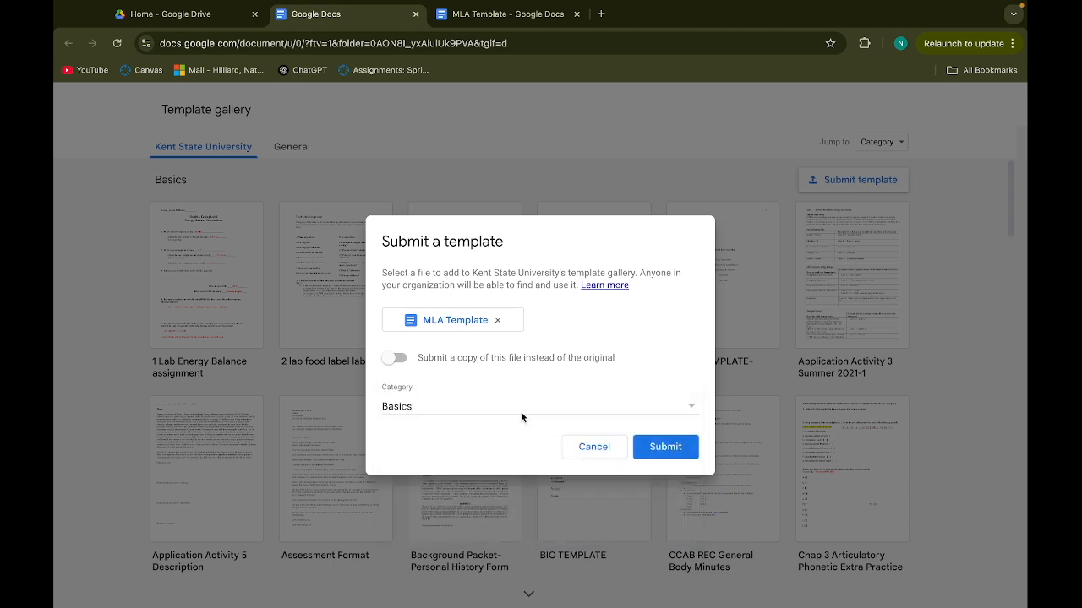
Submit MLA Template, then open a new document from its card in the Kent State gallery
click(666, 449)
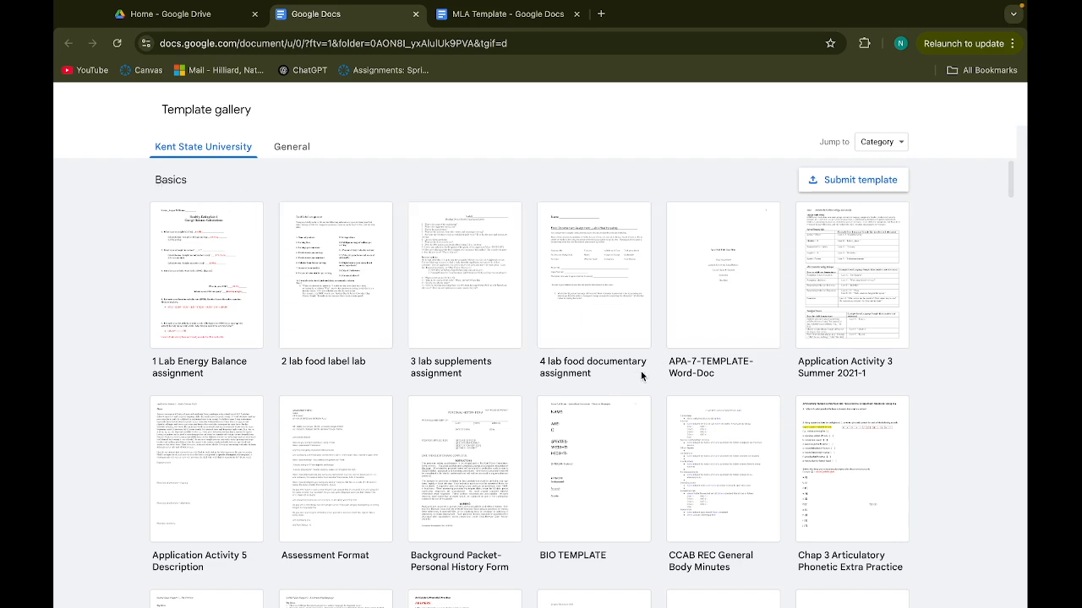
scroll(664, 430, down, 6)
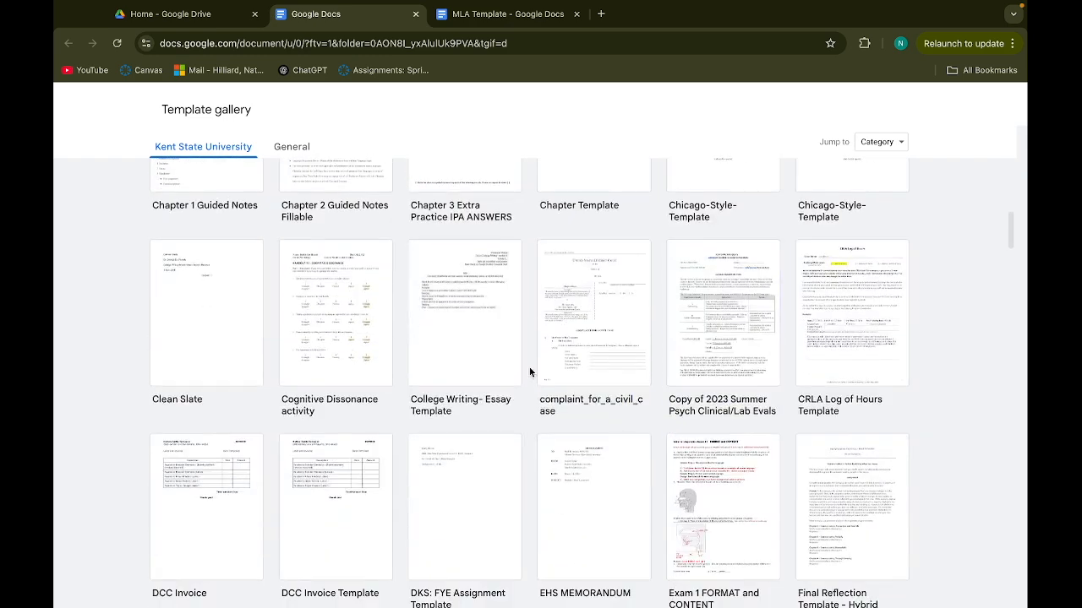
scroll(705, 522, down, 10)
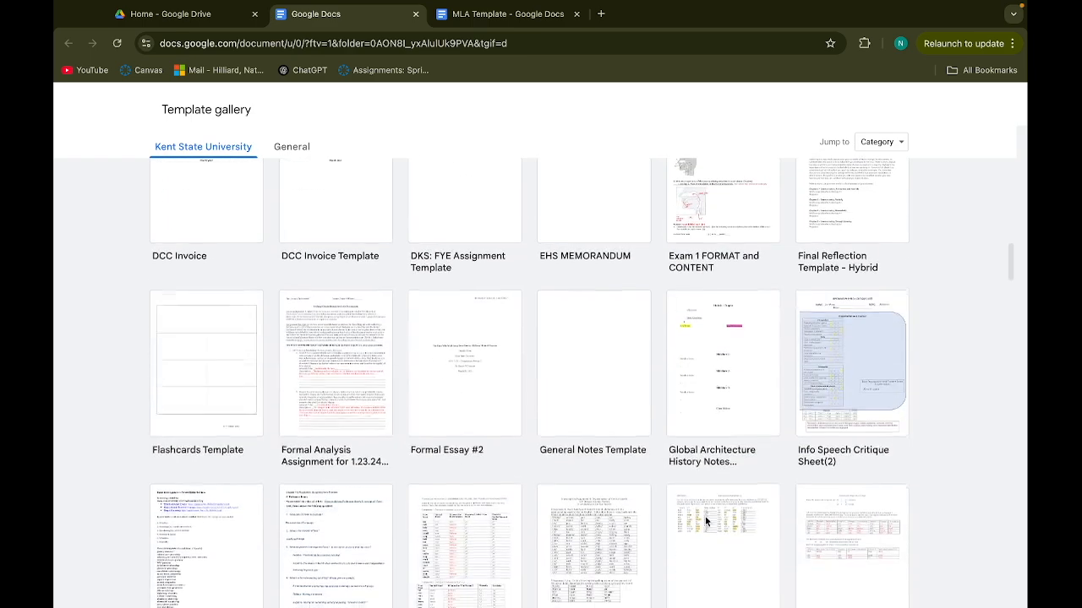
scroll(706, 522, down, 1)
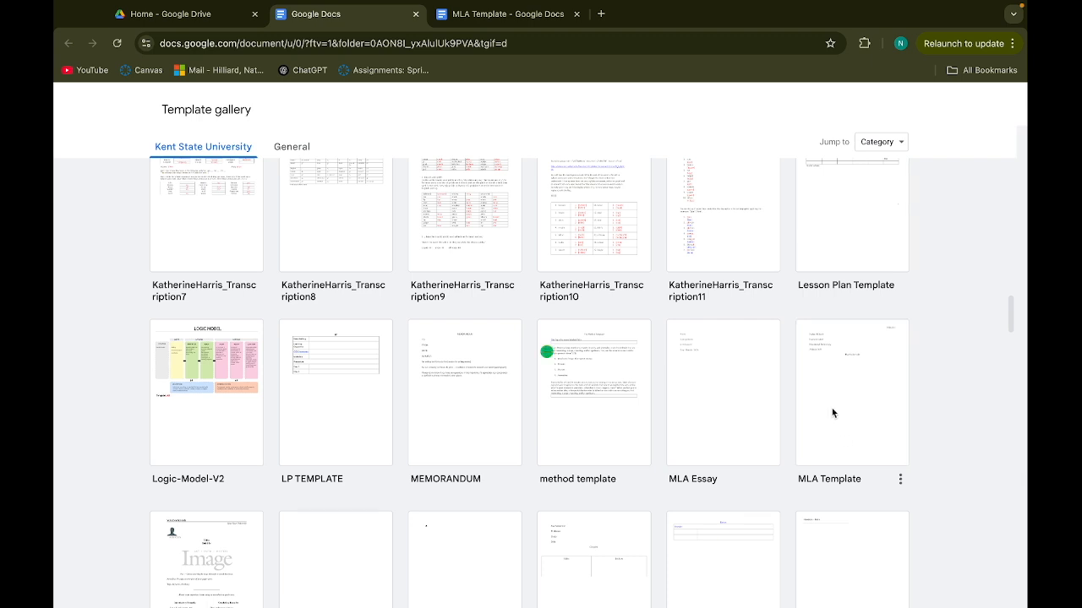
click(805, 377)
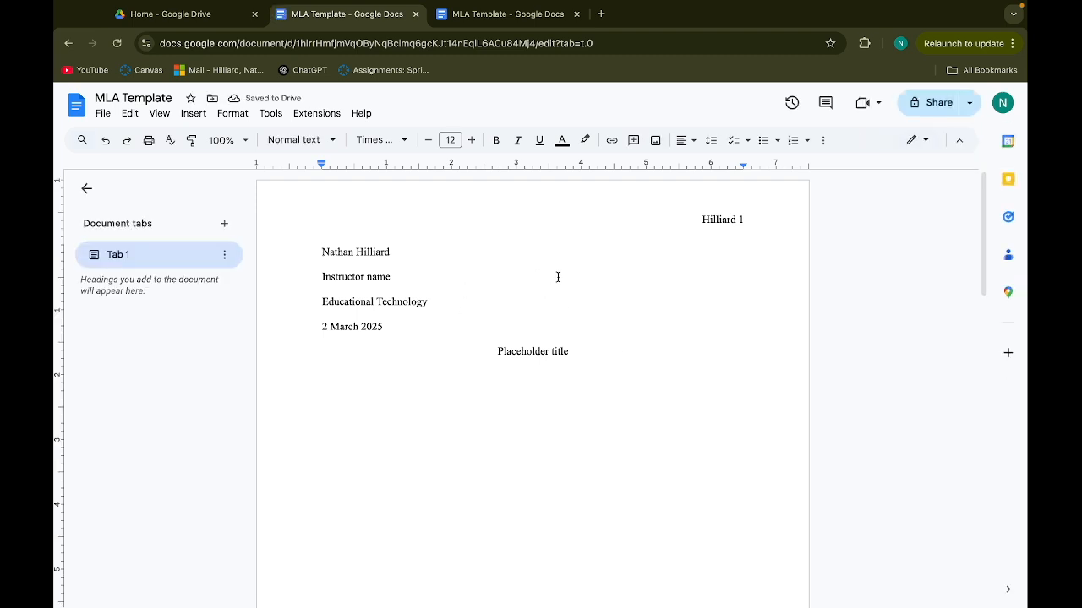
Switch to the Google Drive home tab, then back to the new MLA Template document
click(214, 17)
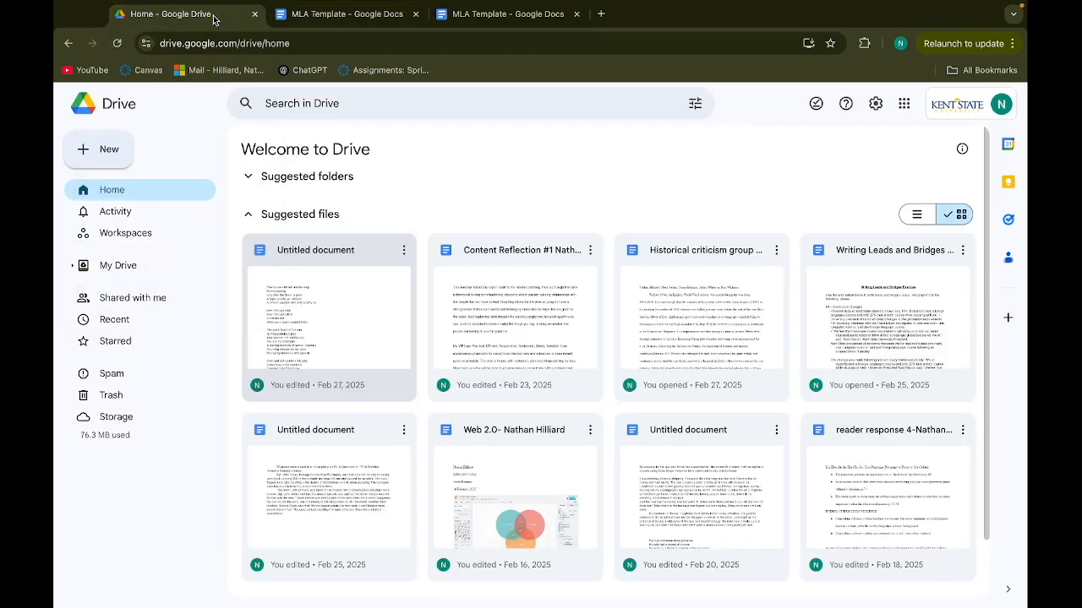
click(350, 16)
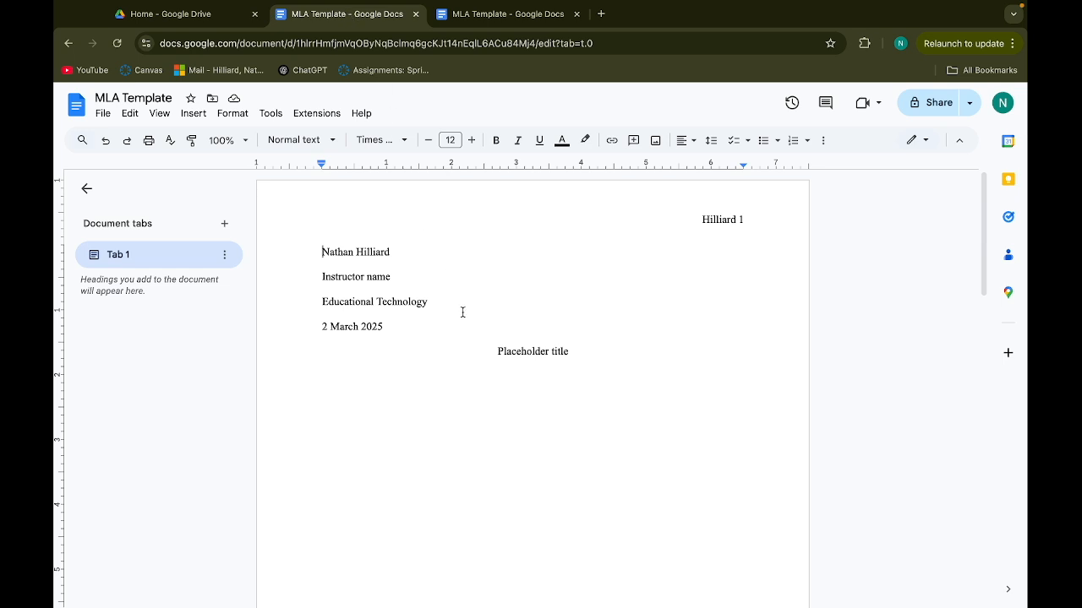